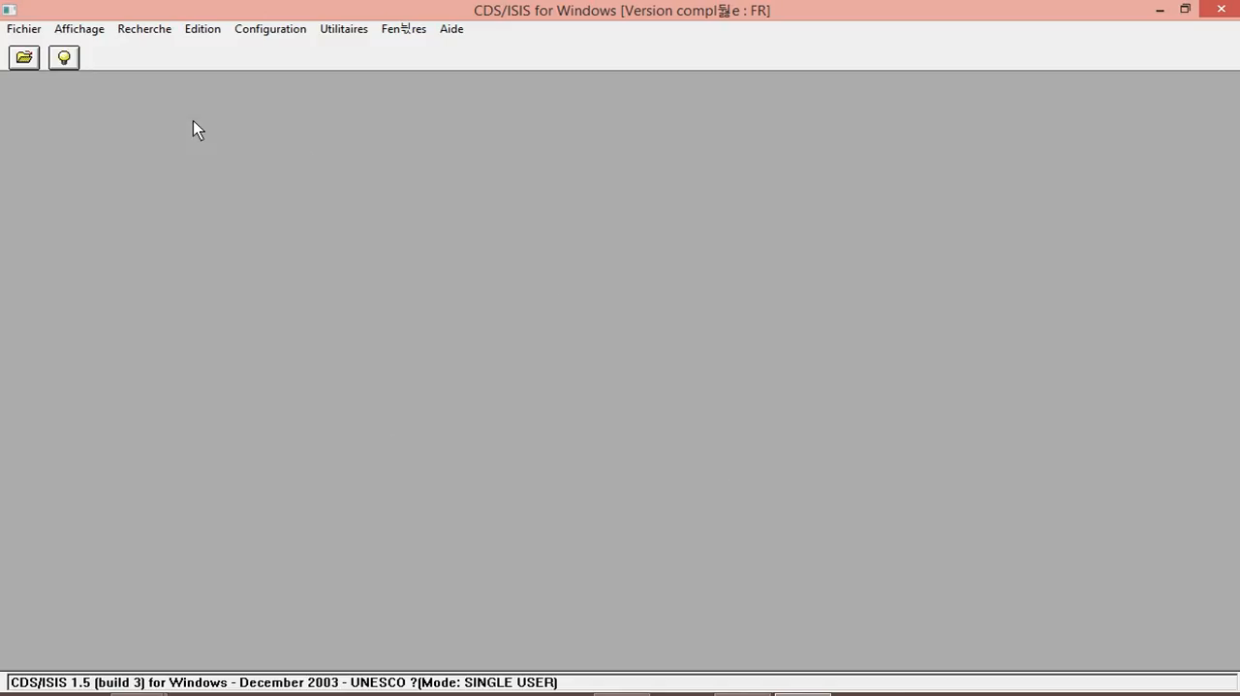
Open the recently used database ancor.mst from c:\winisis\data\essai2.
click(37, 33)
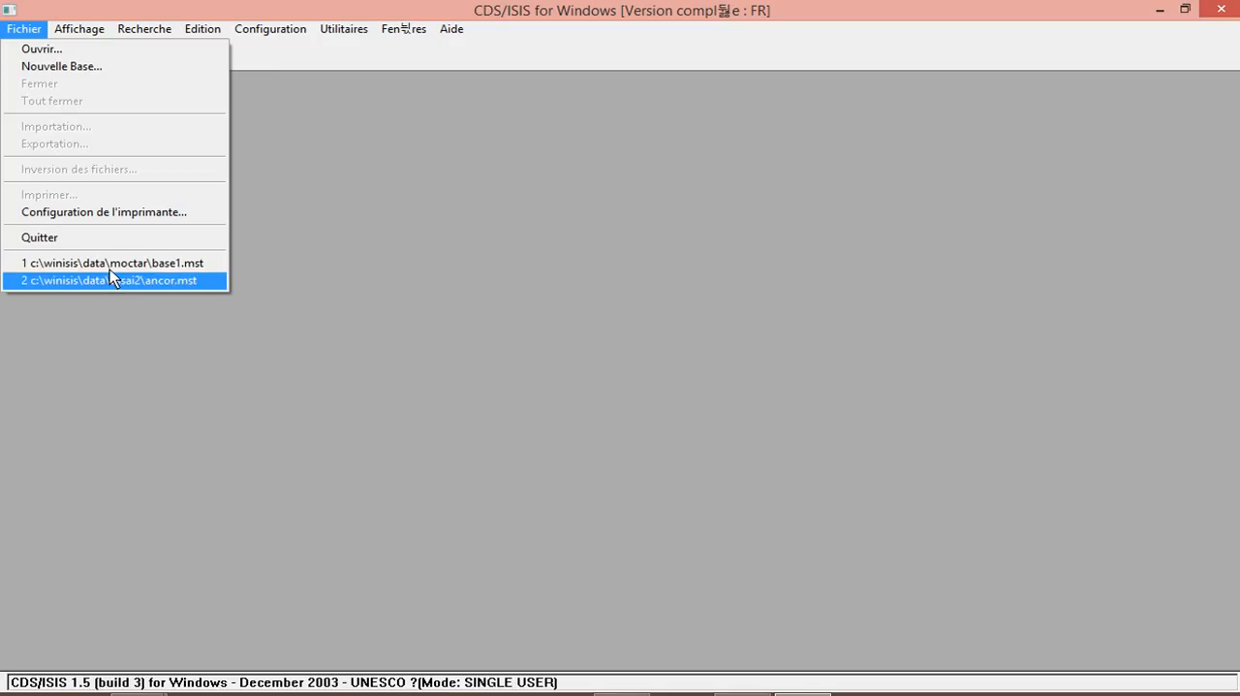
click(190, 289)
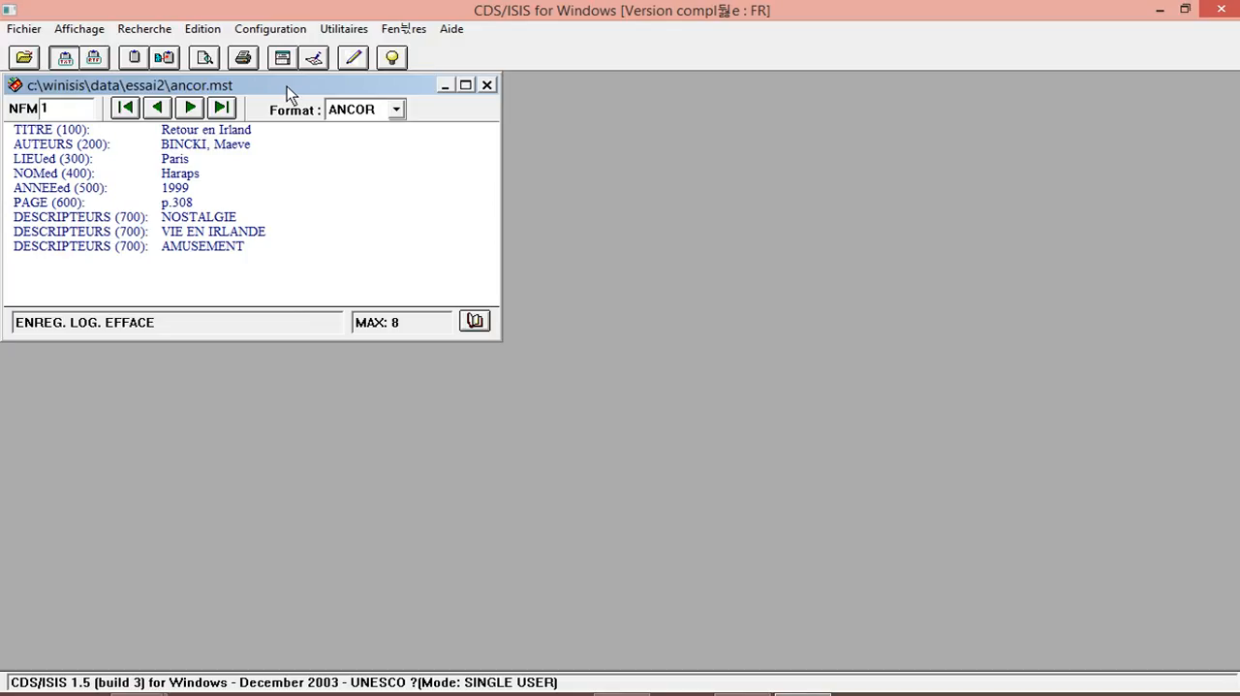
Check which input worksheets the database's data entry window offers, and close the window.
click(207, 29)
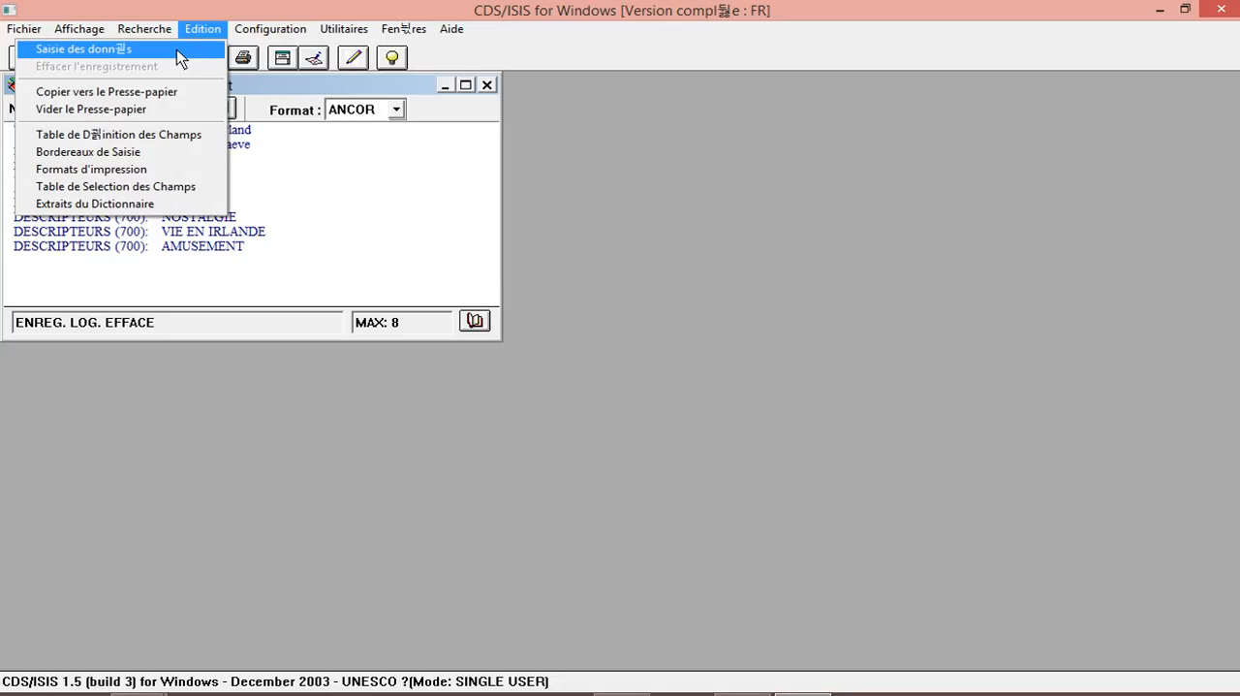
click(179, 49)
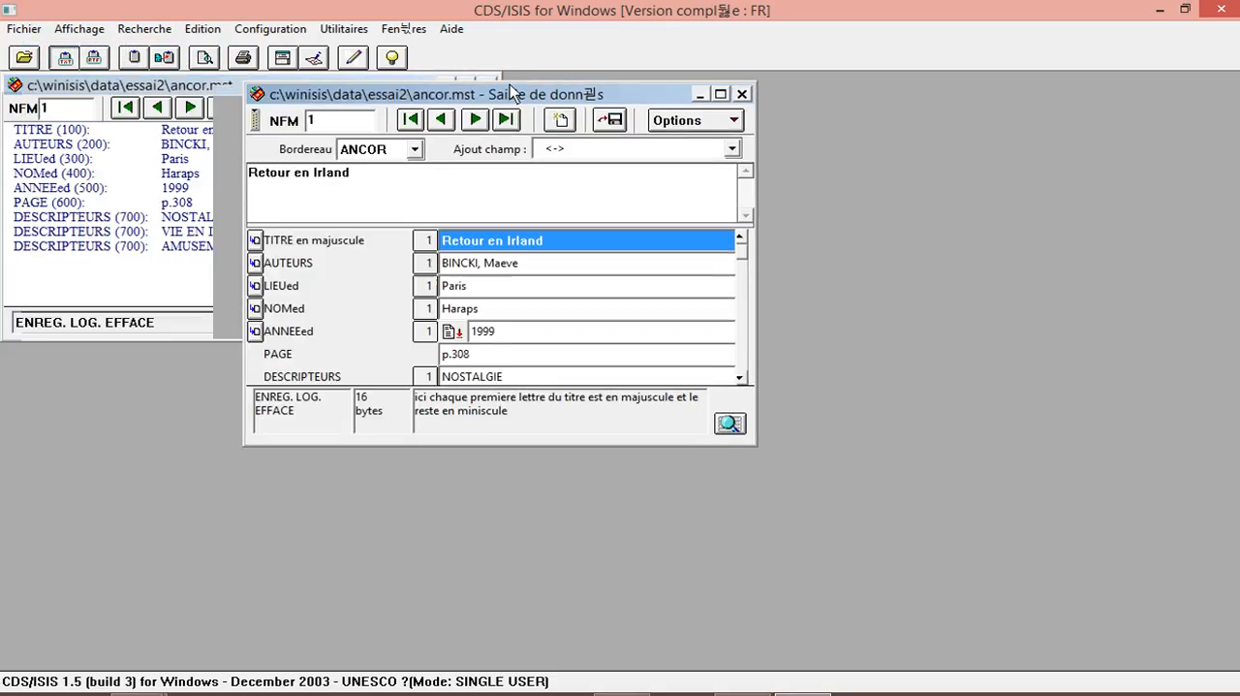
drag(513, 91, 547, 86)
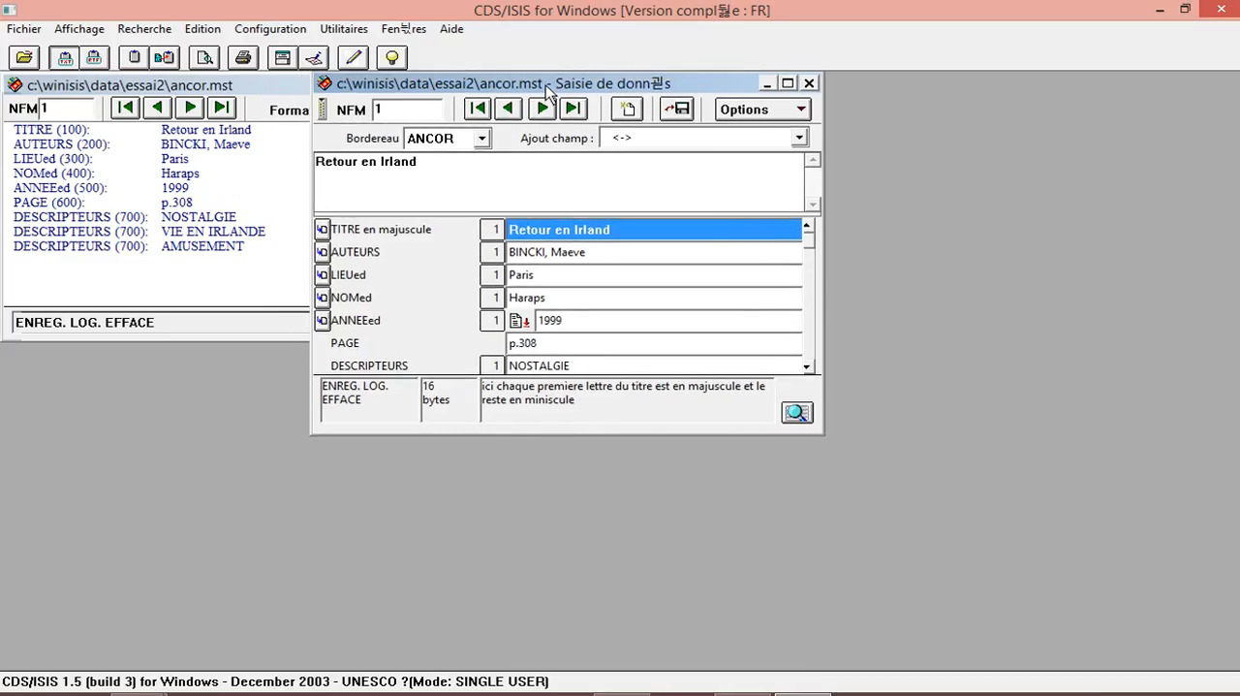
drag(548, 86, 548, 92)
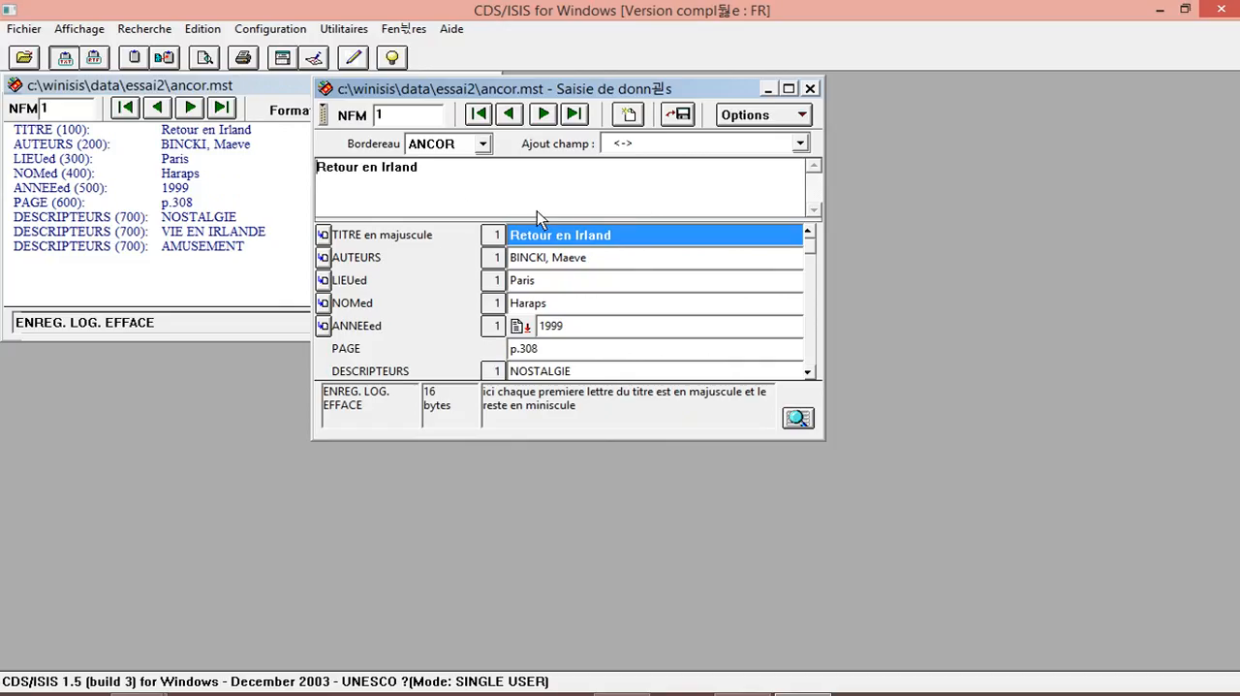
click(482, 143)
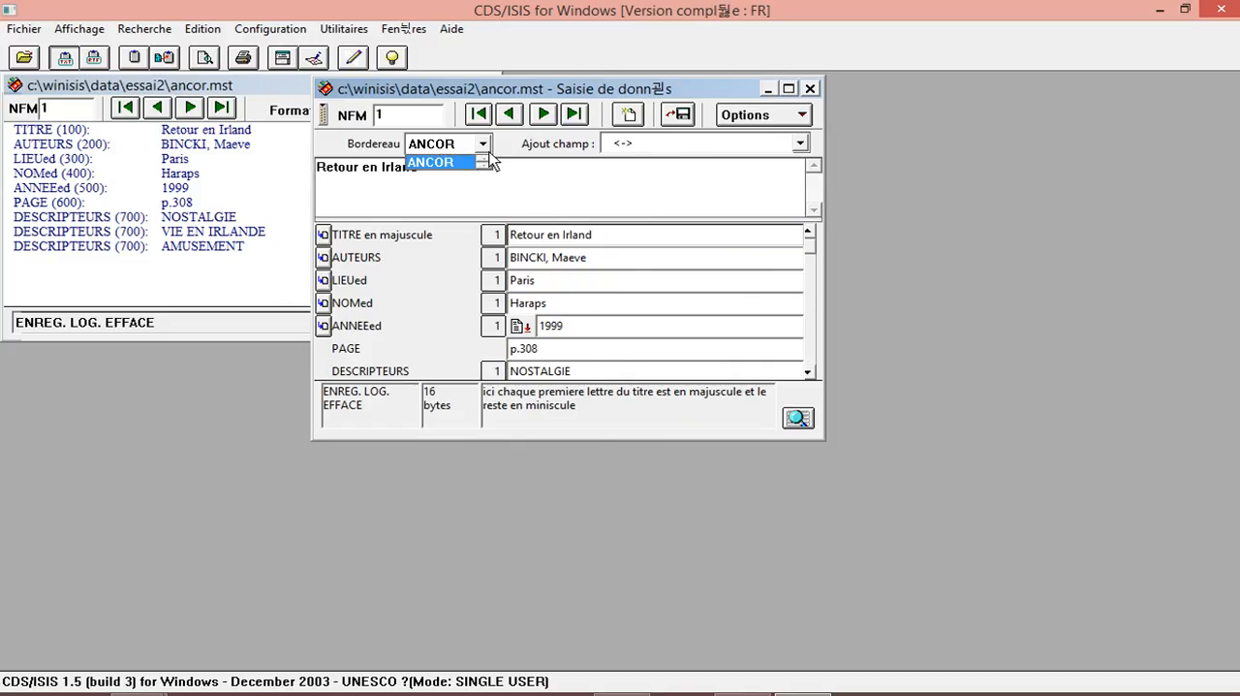
click(489, 161)
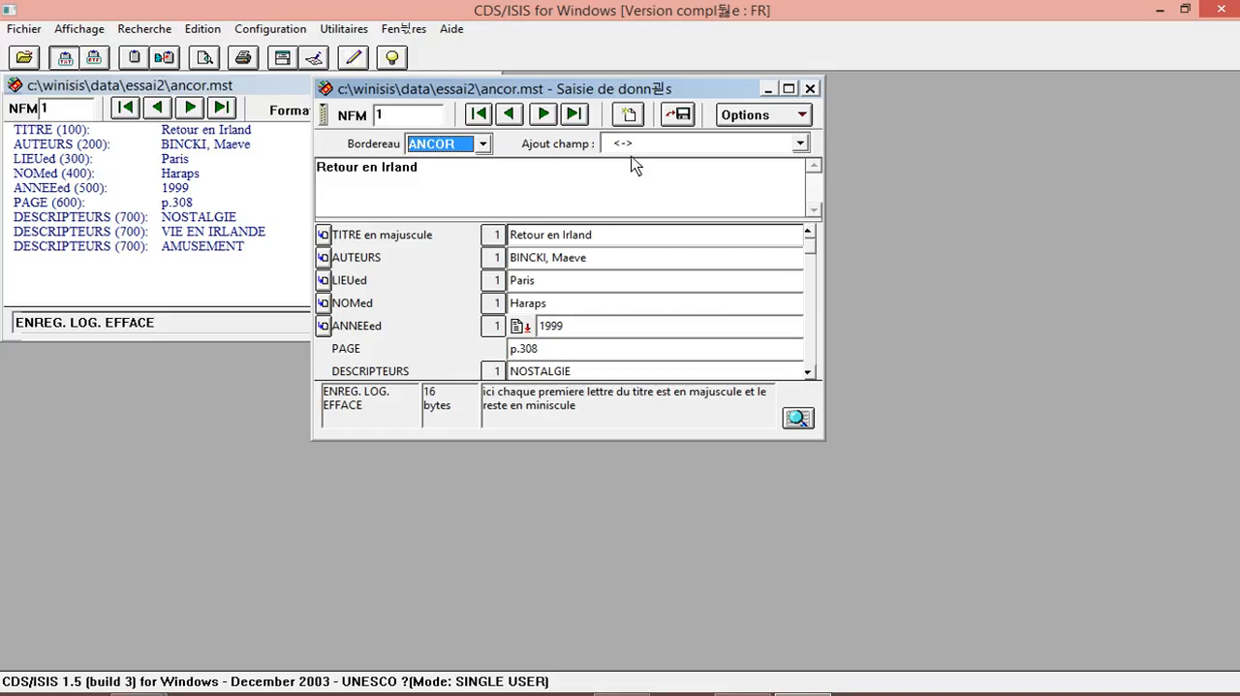
click(810, 88)
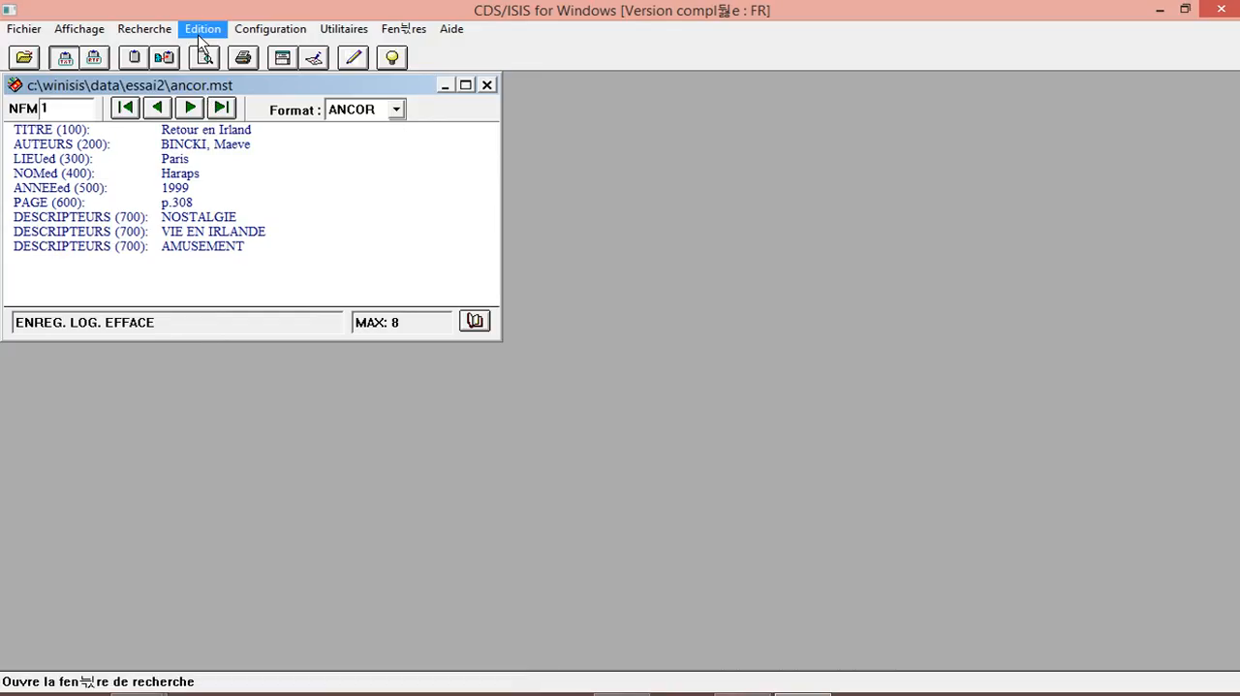
click(201, 32)
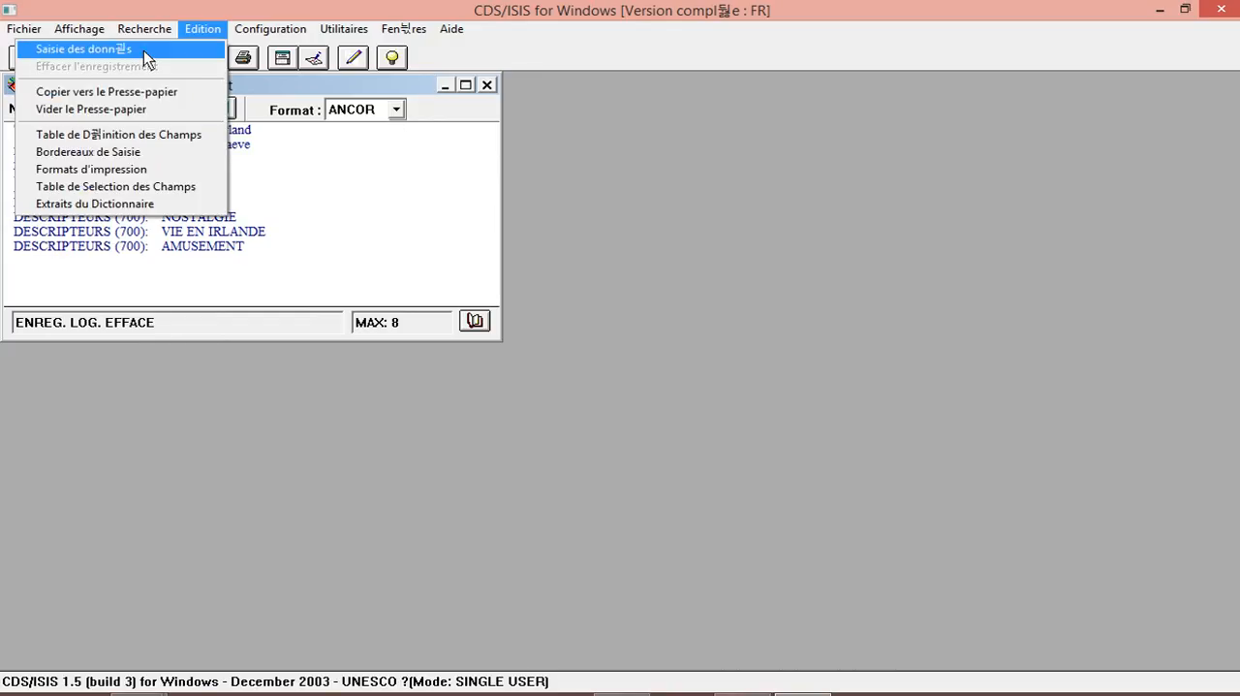
click(361, 196)
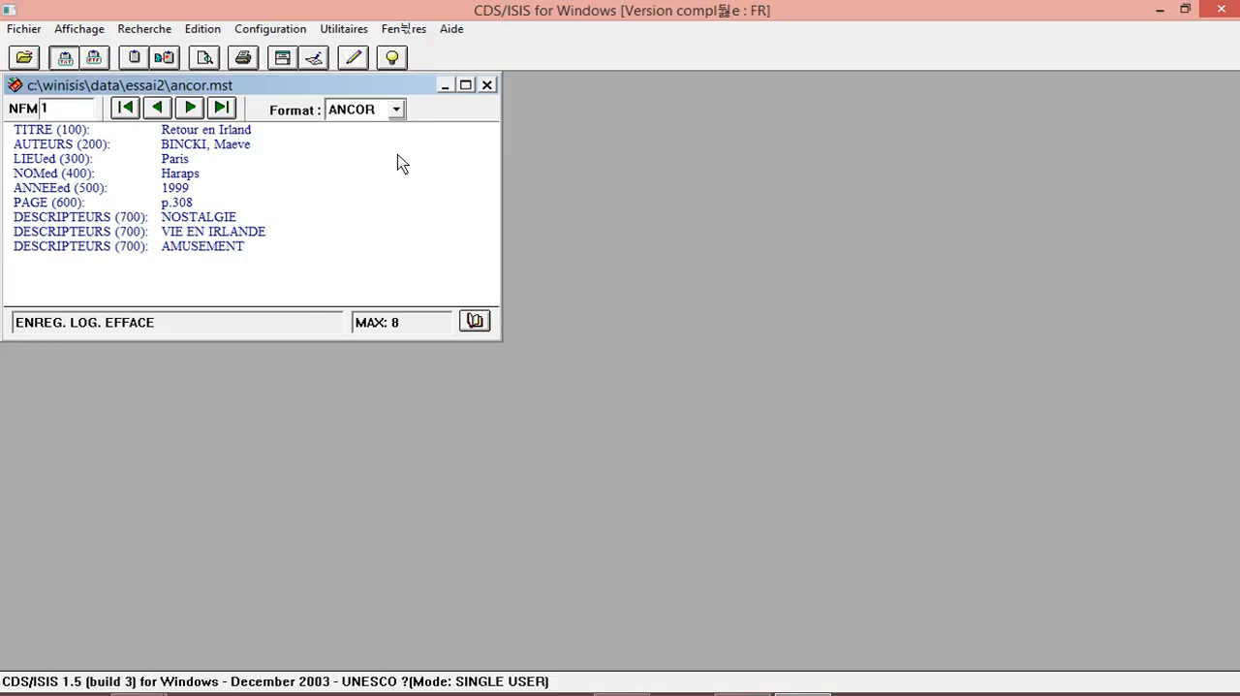
click(351, 60)
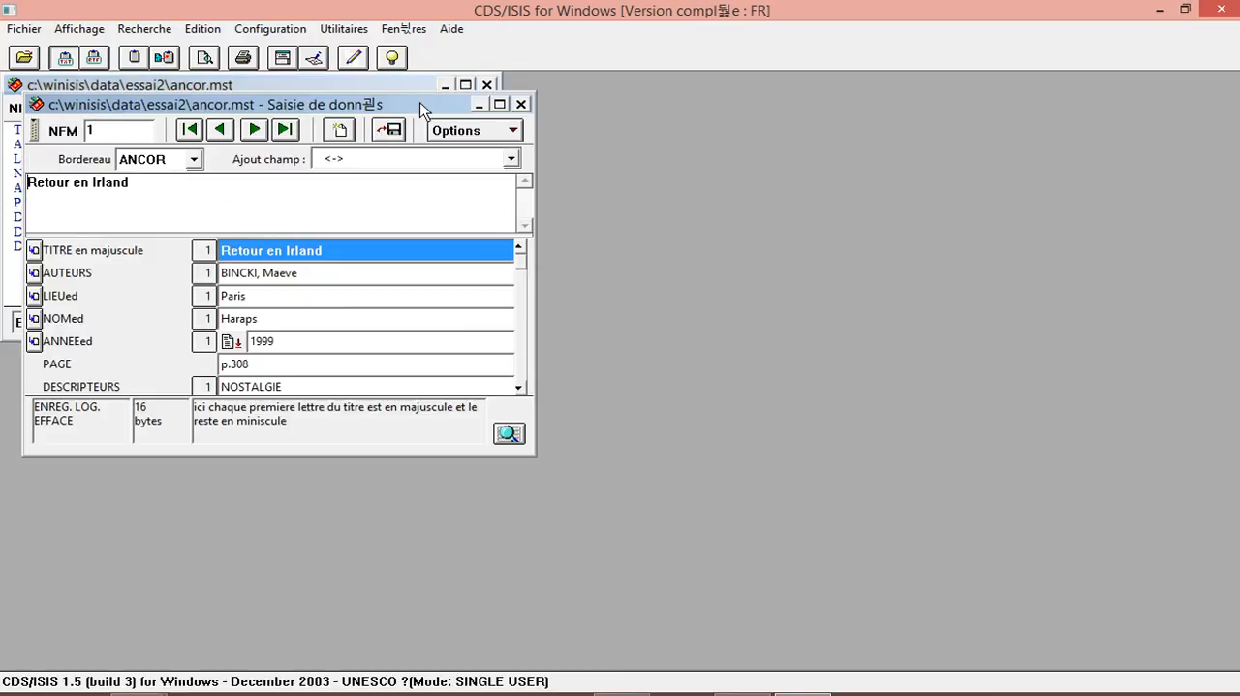
drag(571, 101, 706, 90)
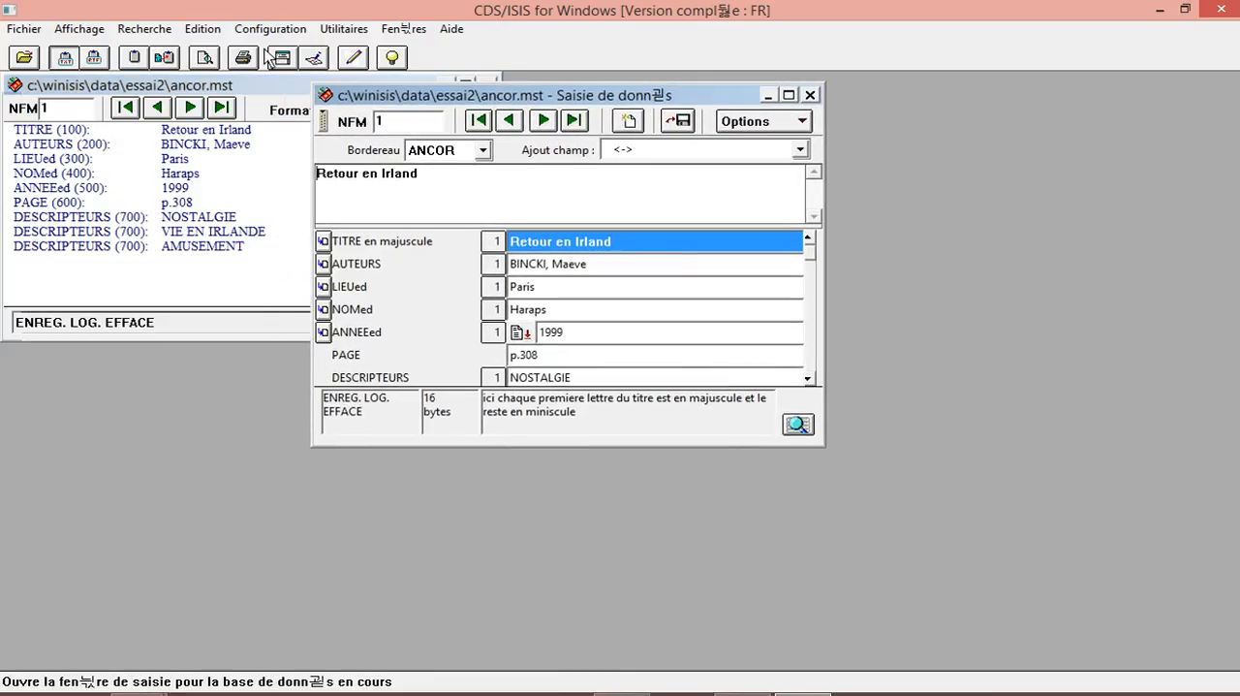
click(203, 31)
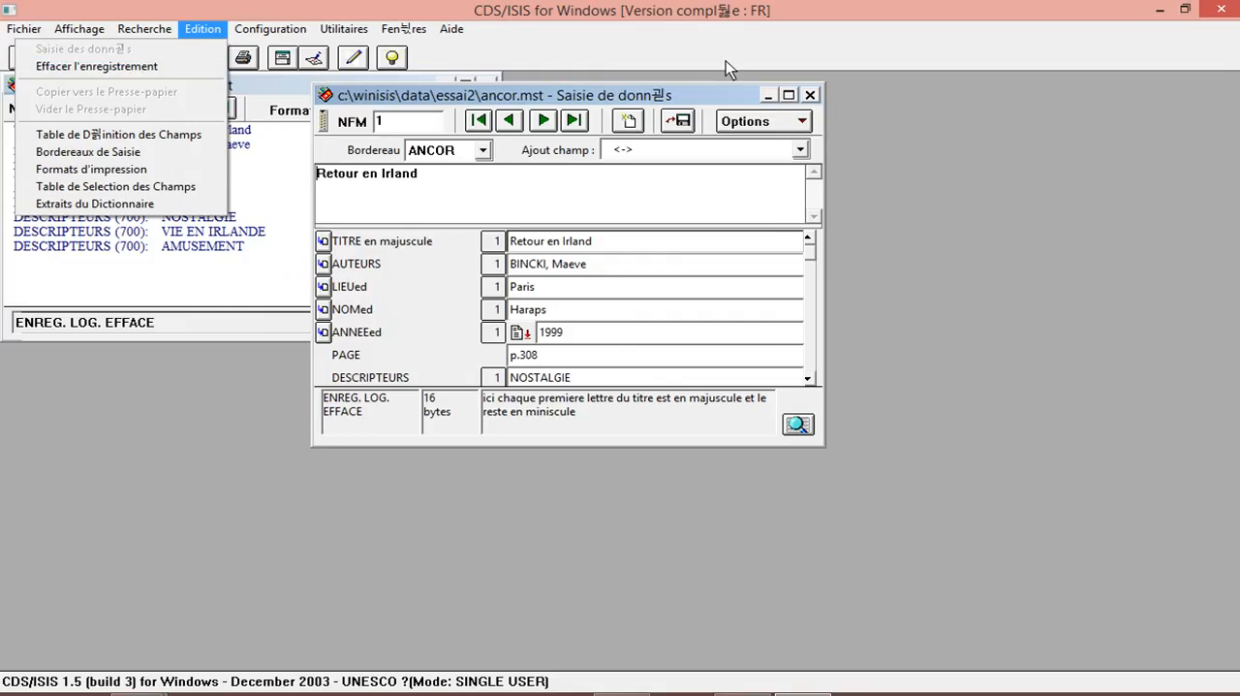
click(811, 96)
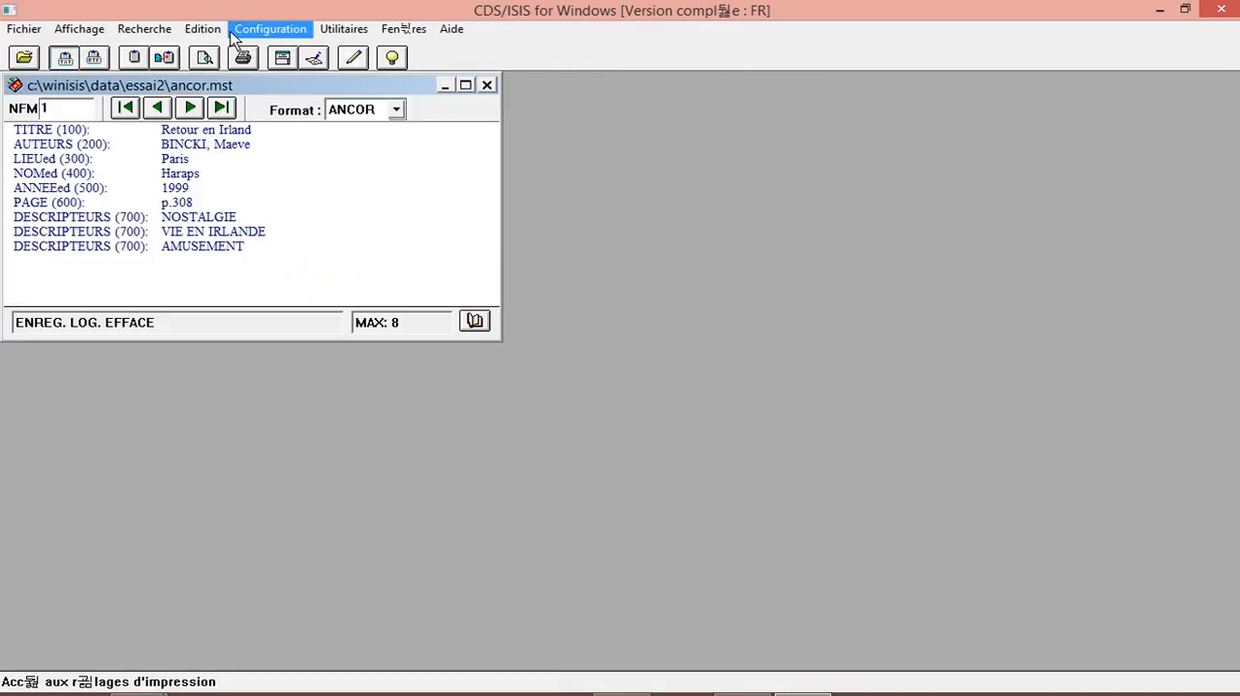
Open data entry for the ancor database and create a new blank record.
click(200, 31)
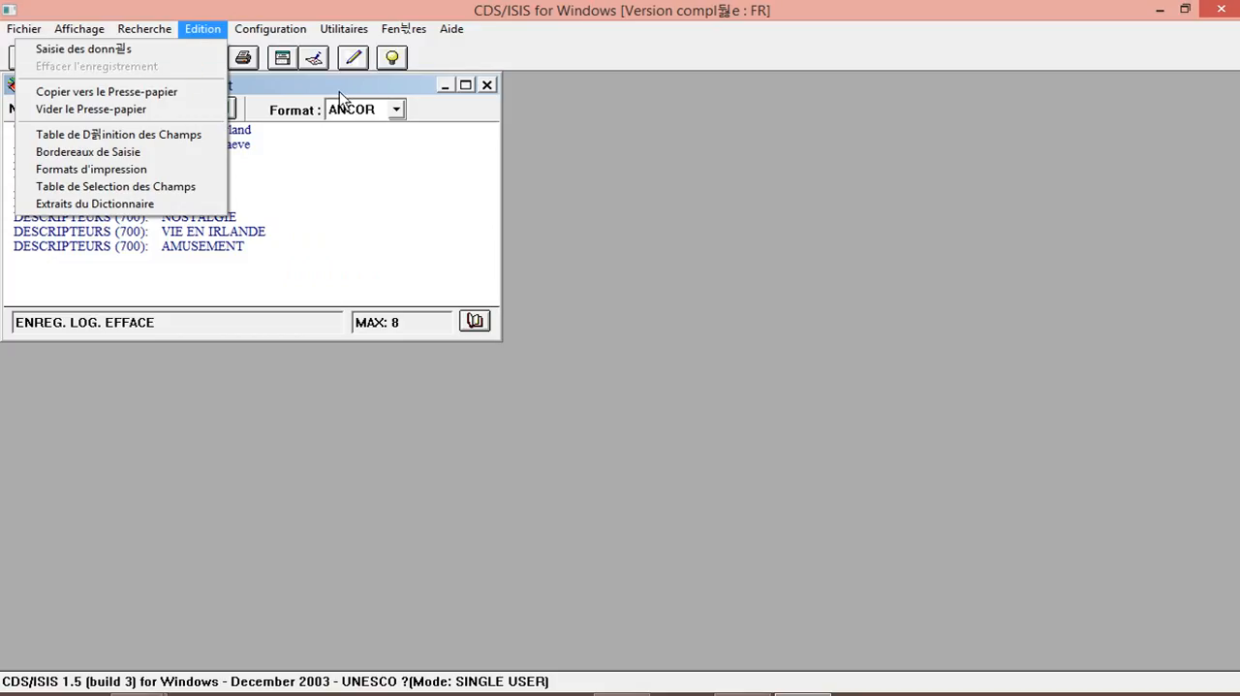
click(193, 50)
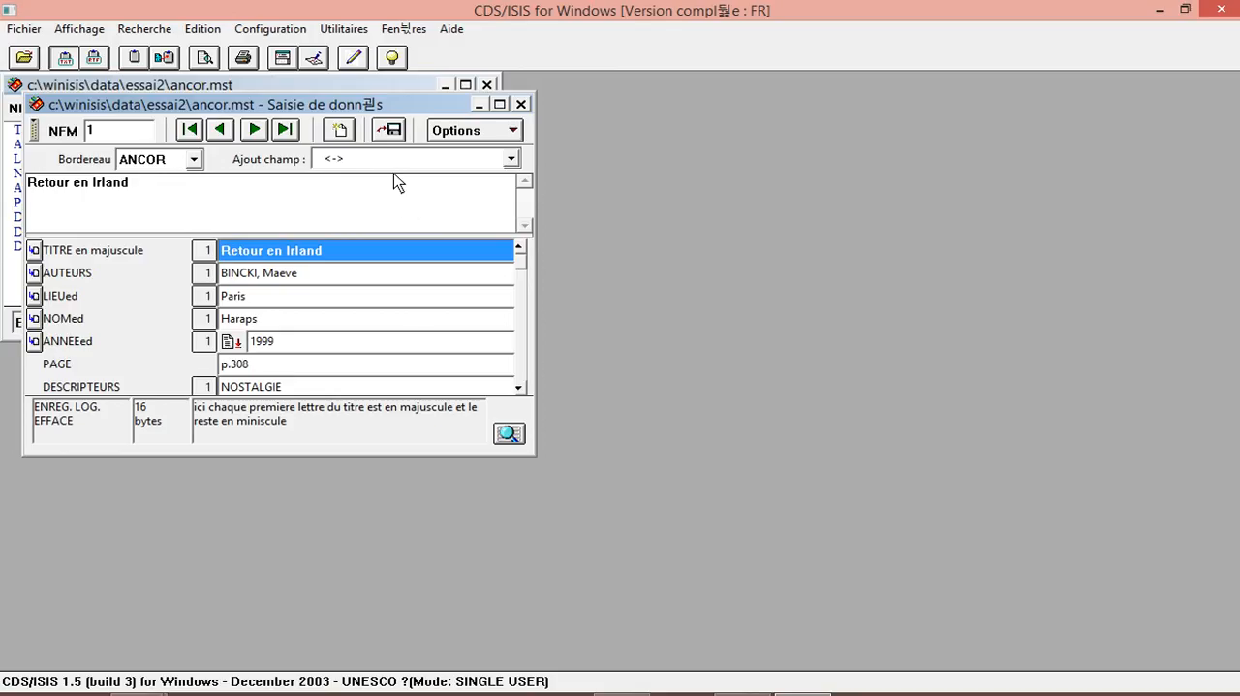
click(342, 132)
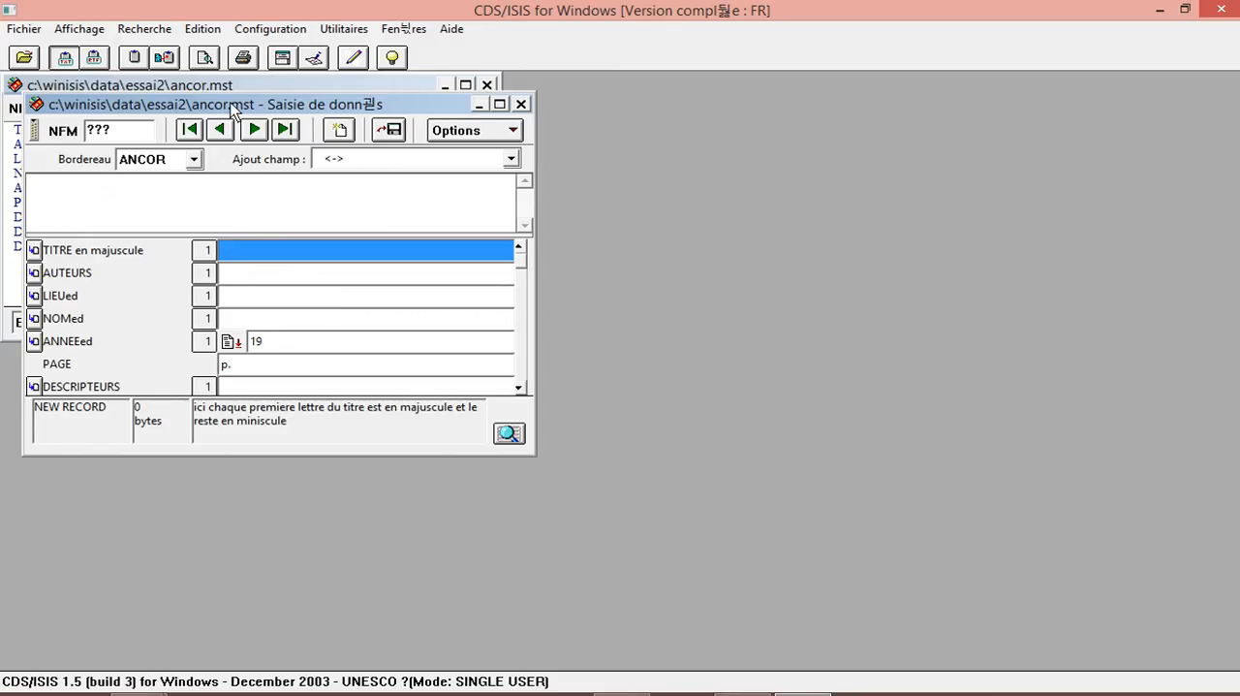
drag(231, 106, 342, 117)
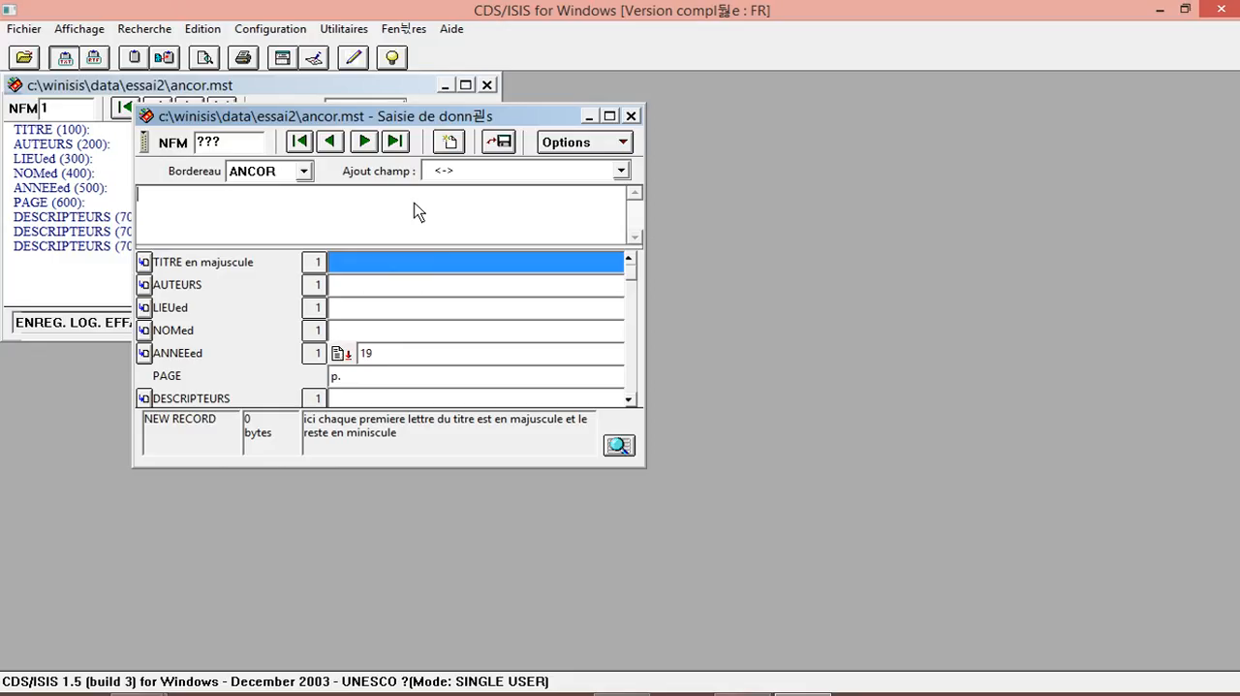
Enter Etudiant as the new record's title (TITRE) and UCAD as its author (AUTEURS).
text(Etudian)
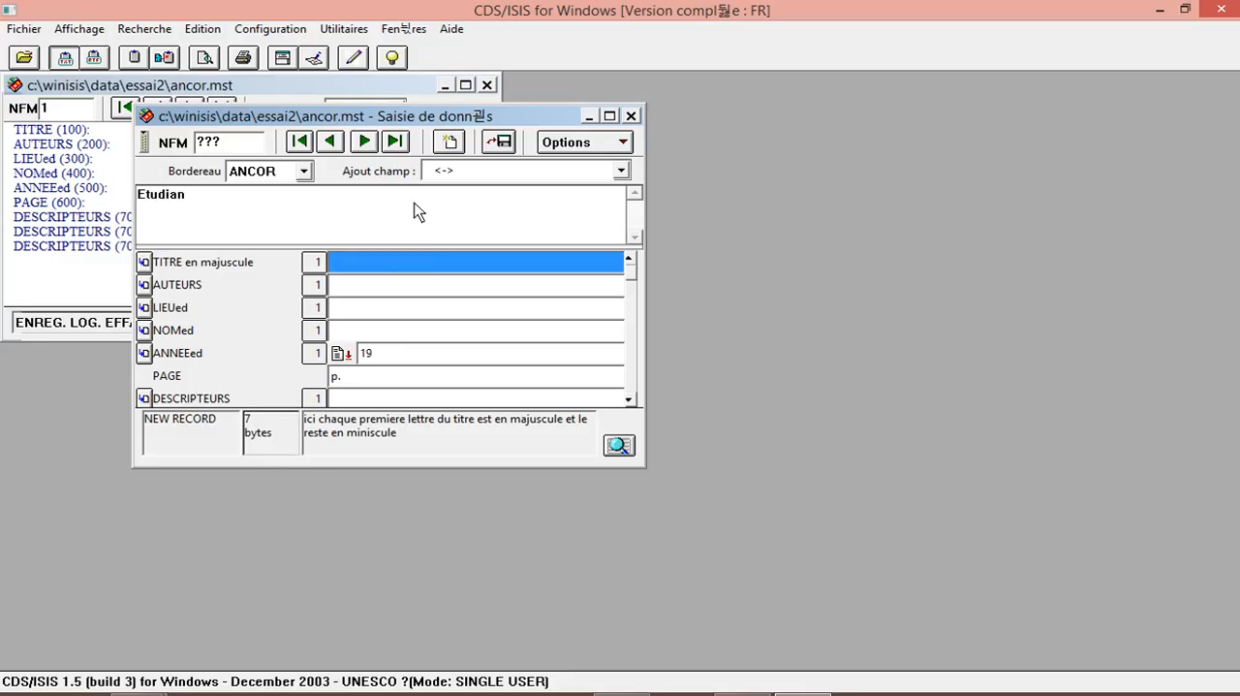
text(t)
key(Return)
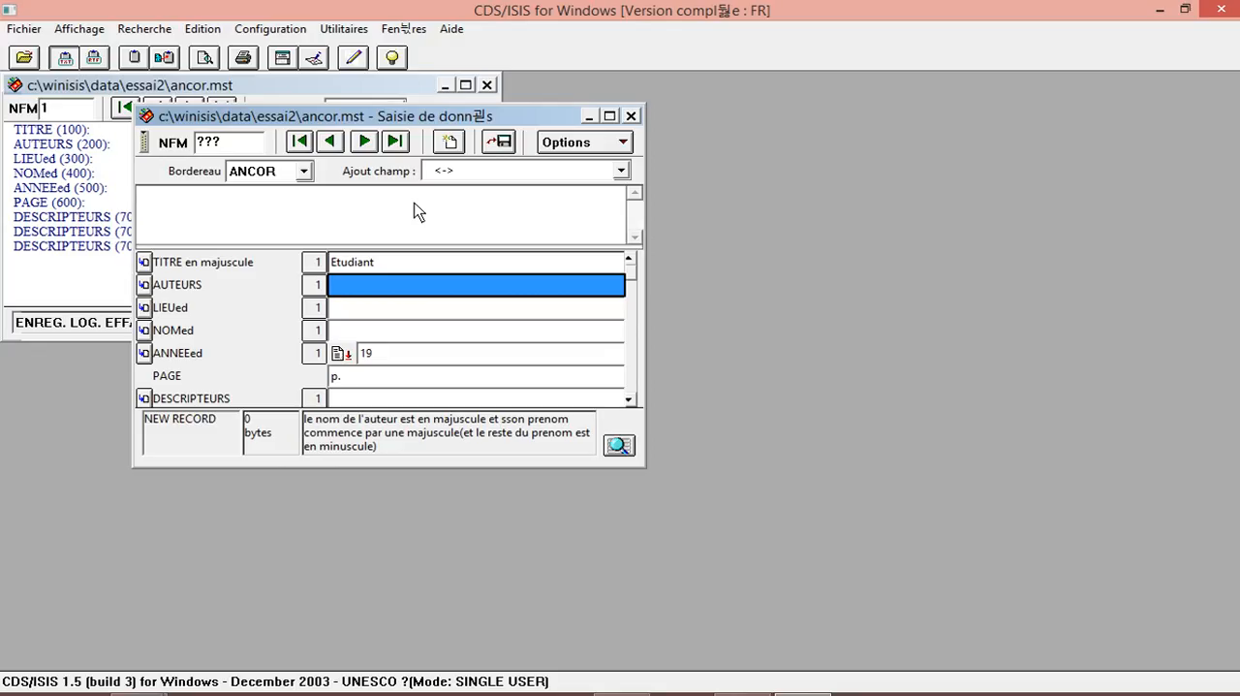
text(UCAD)
key(Return)
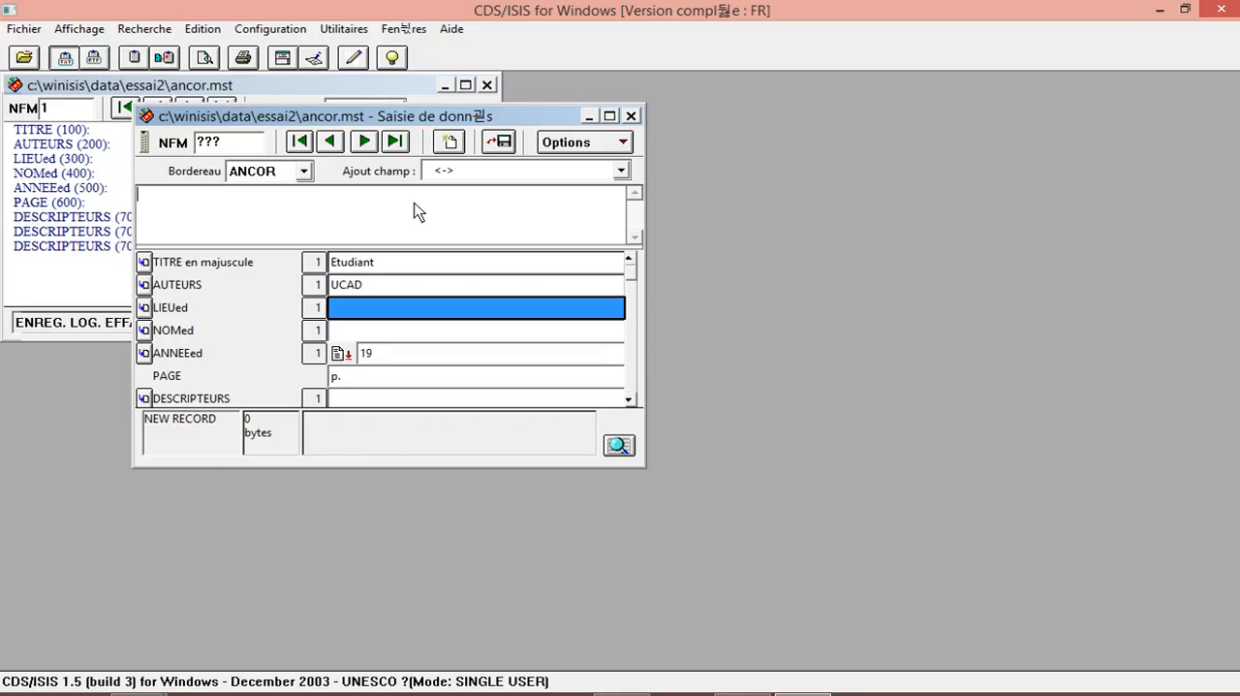
Fill in the record's LIEUed field with IFAN and its NOMed field with GORAD.
text(IFAN)
key(Return)
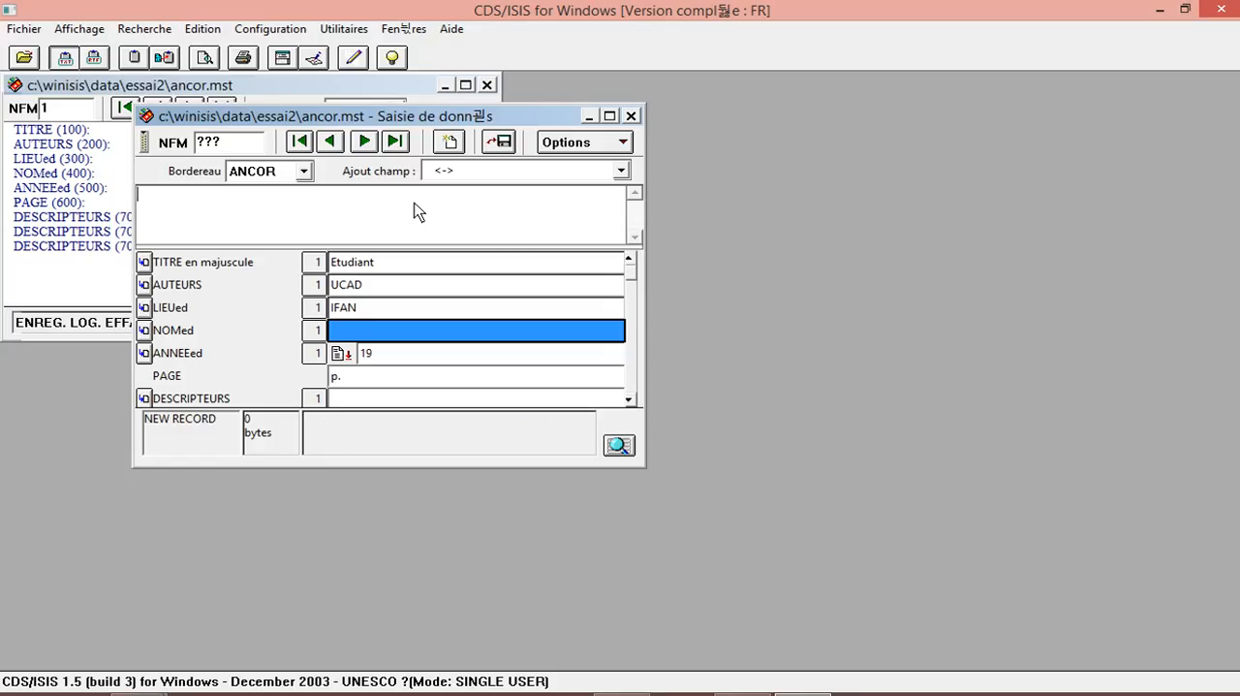
text(GORAD)
key(Return)
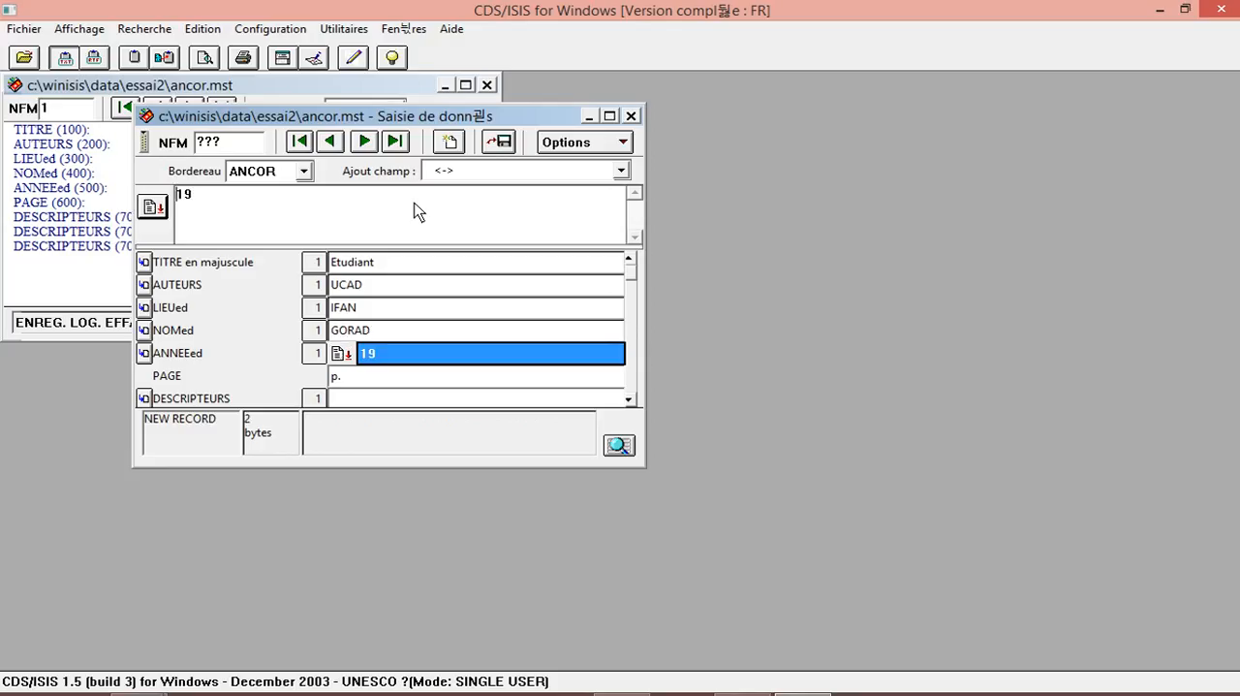
Choose 1992 from the ANNEEed value list and complete the PAGE field as p.300.
click(341, 354)
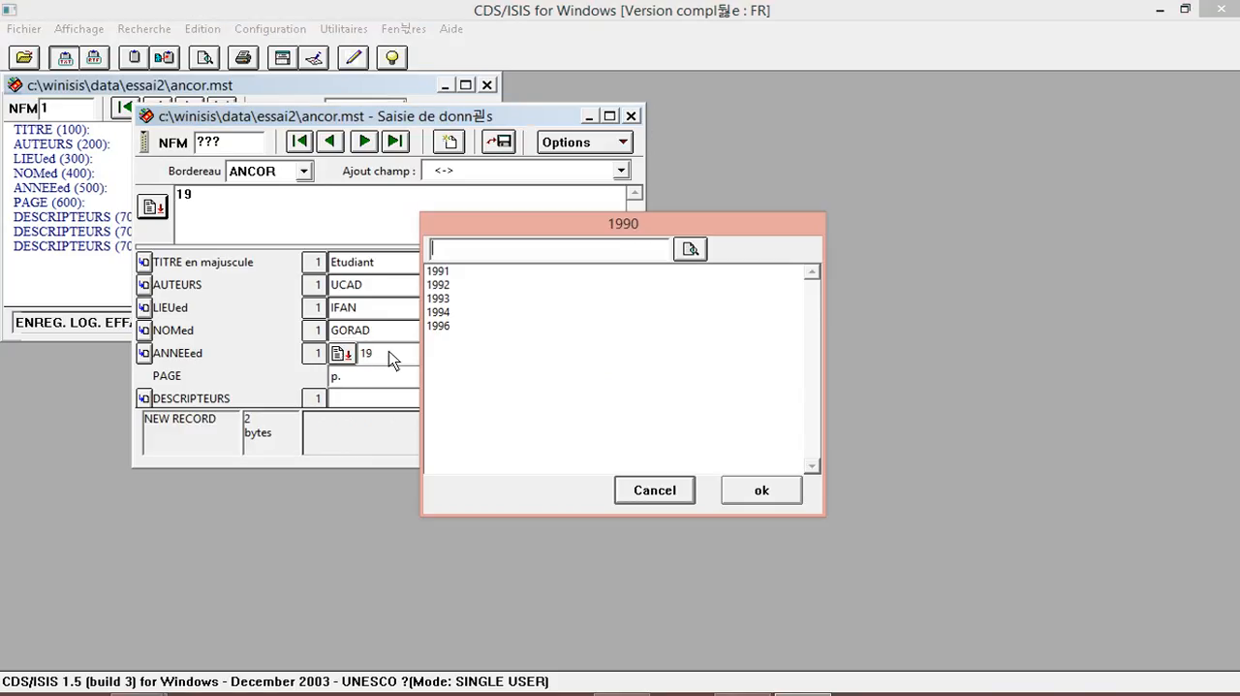
click(451, 287)
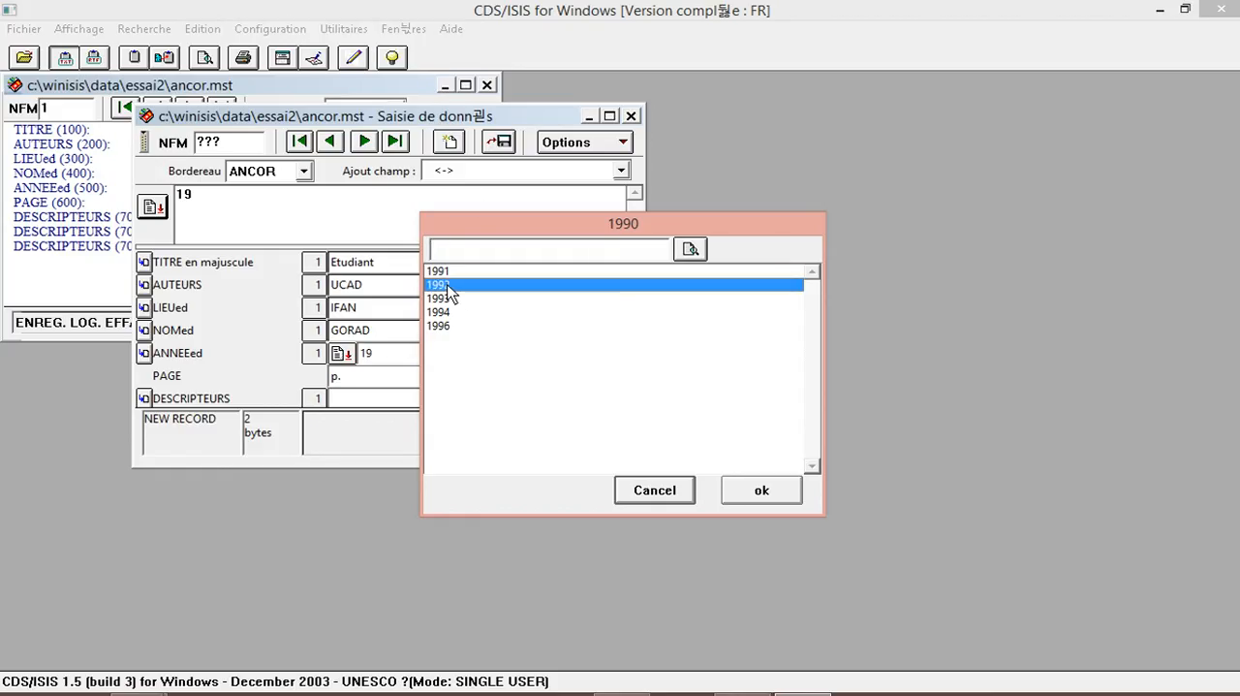
click(743, 490)
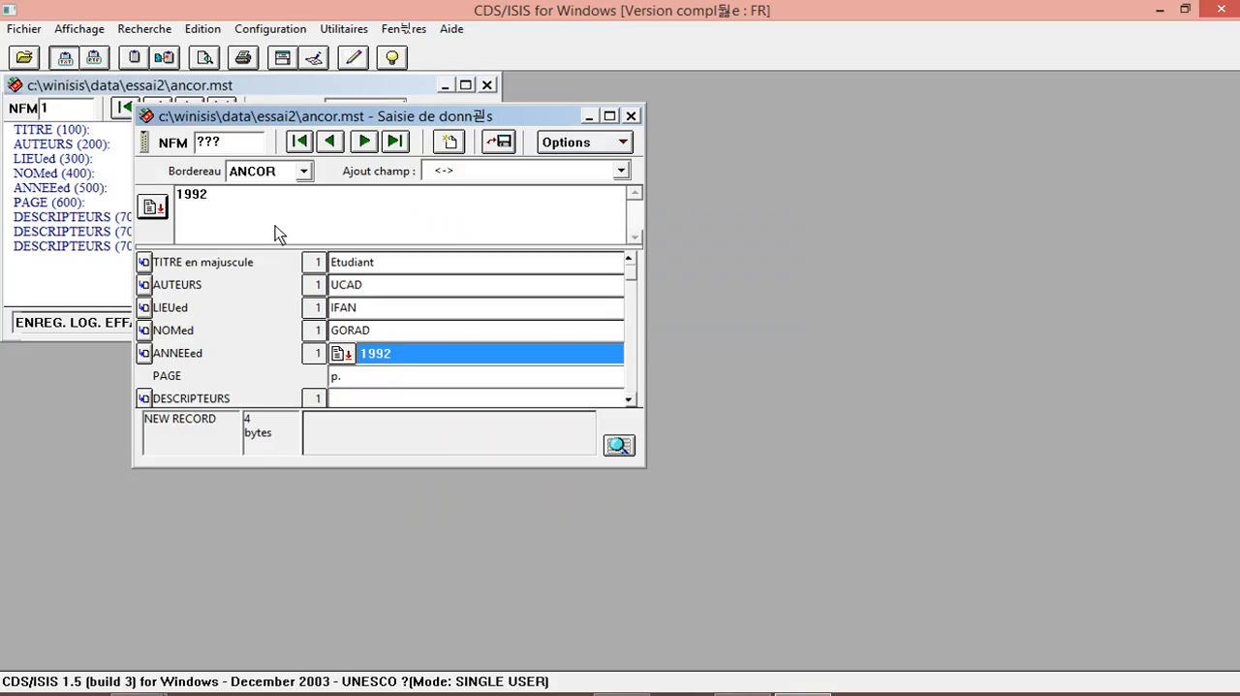
click(361, 384)
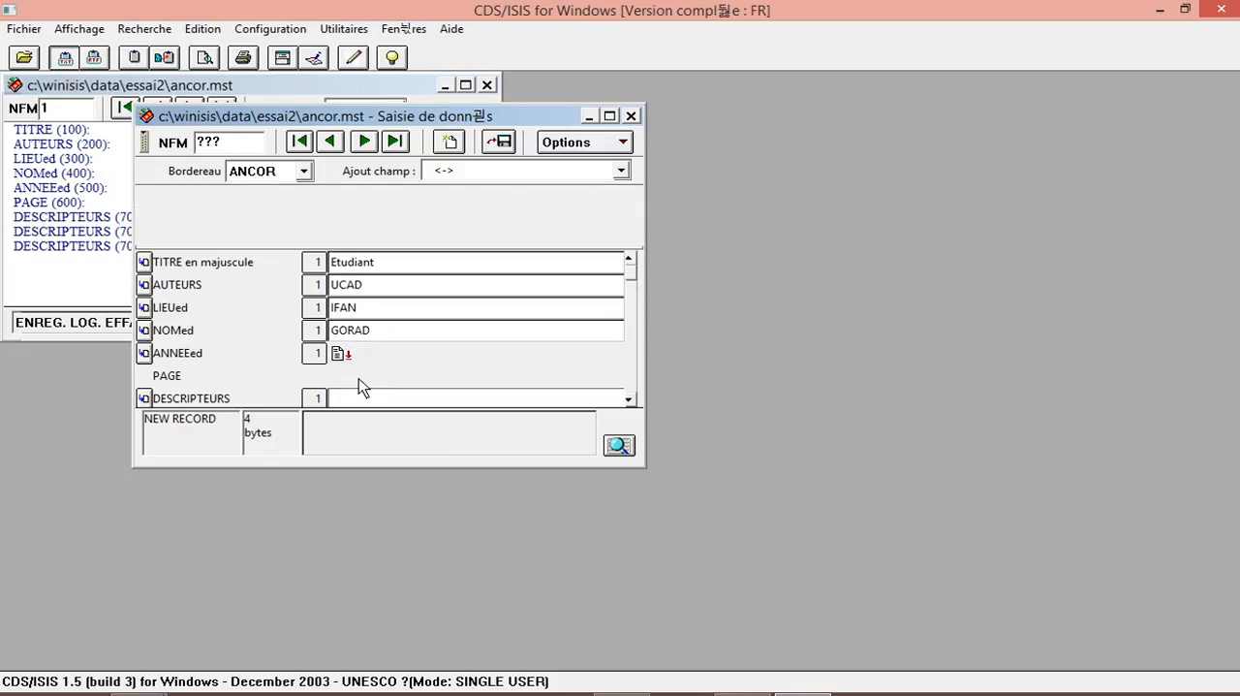
click(177, 216)
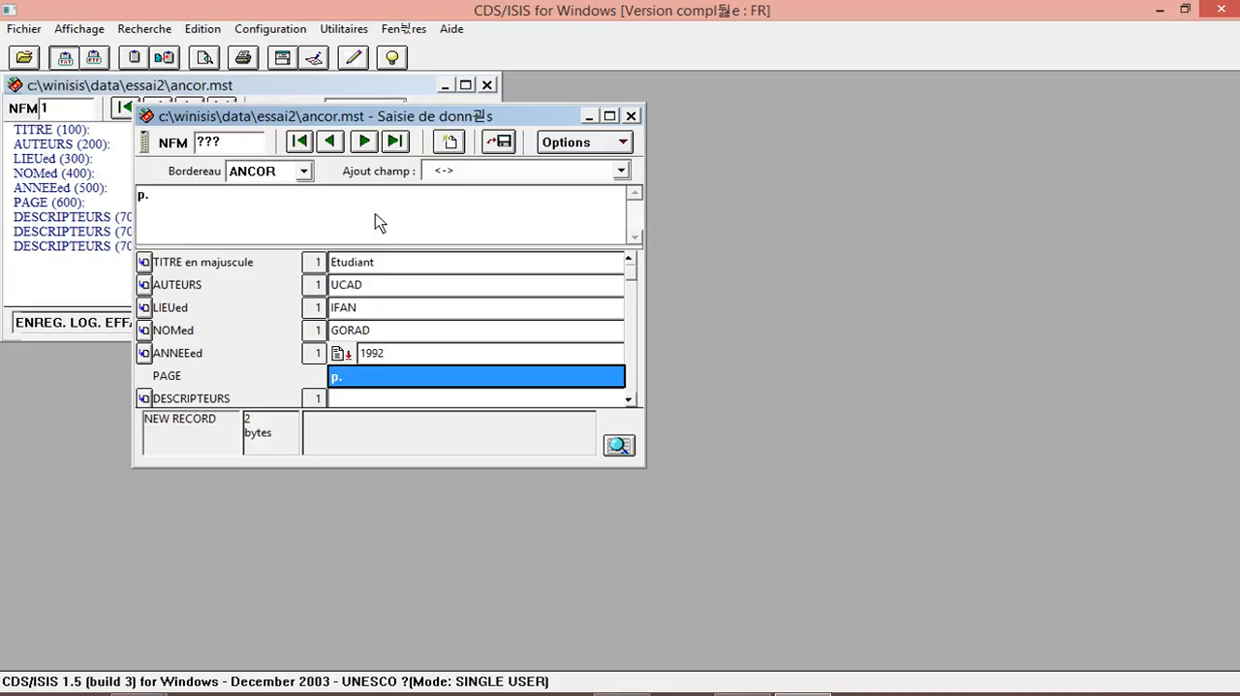
text(300)
key(Return)
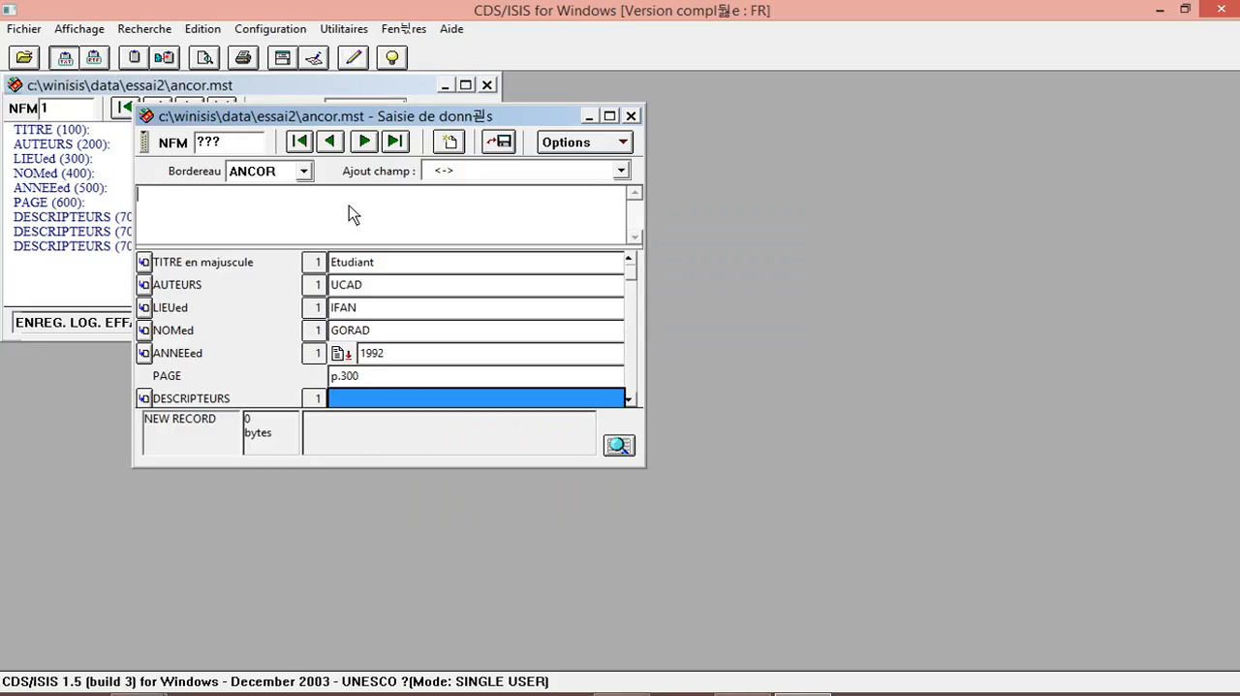
Enter CONDITION DEVIE DES ETUDIANTS as the record's first descriptor in DESCRIPTEURS.
text(CONDITION DEVI)
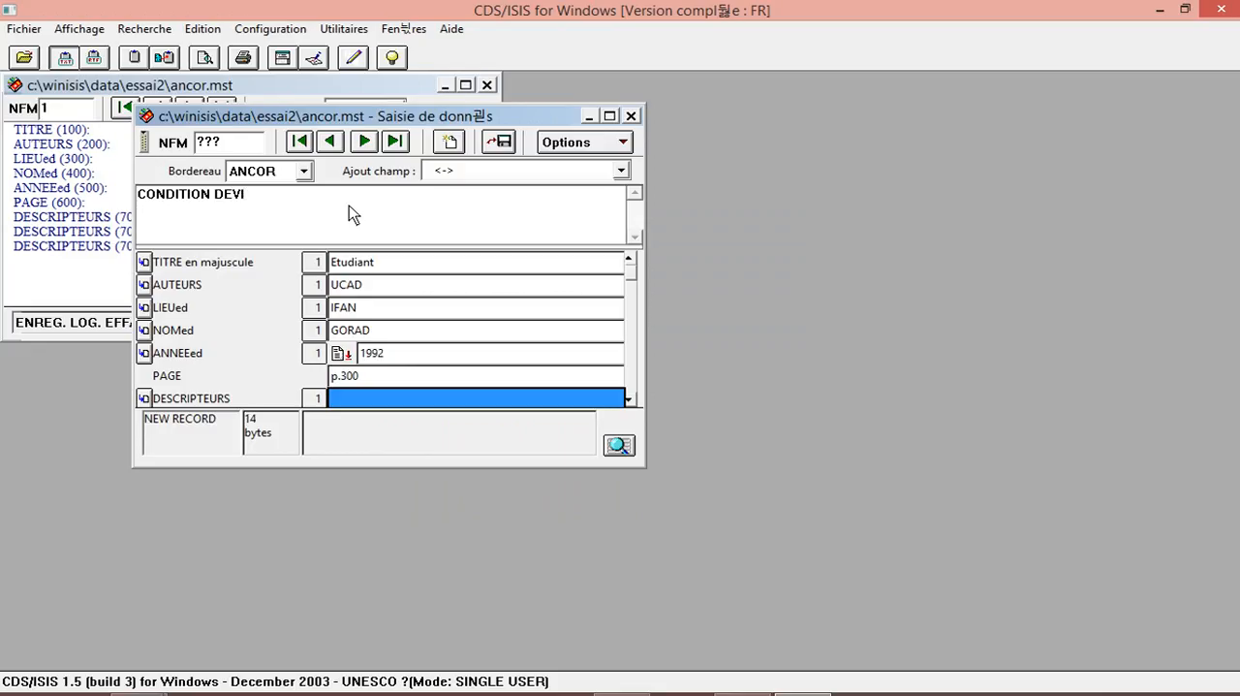
text(E DES ETUDIAN)
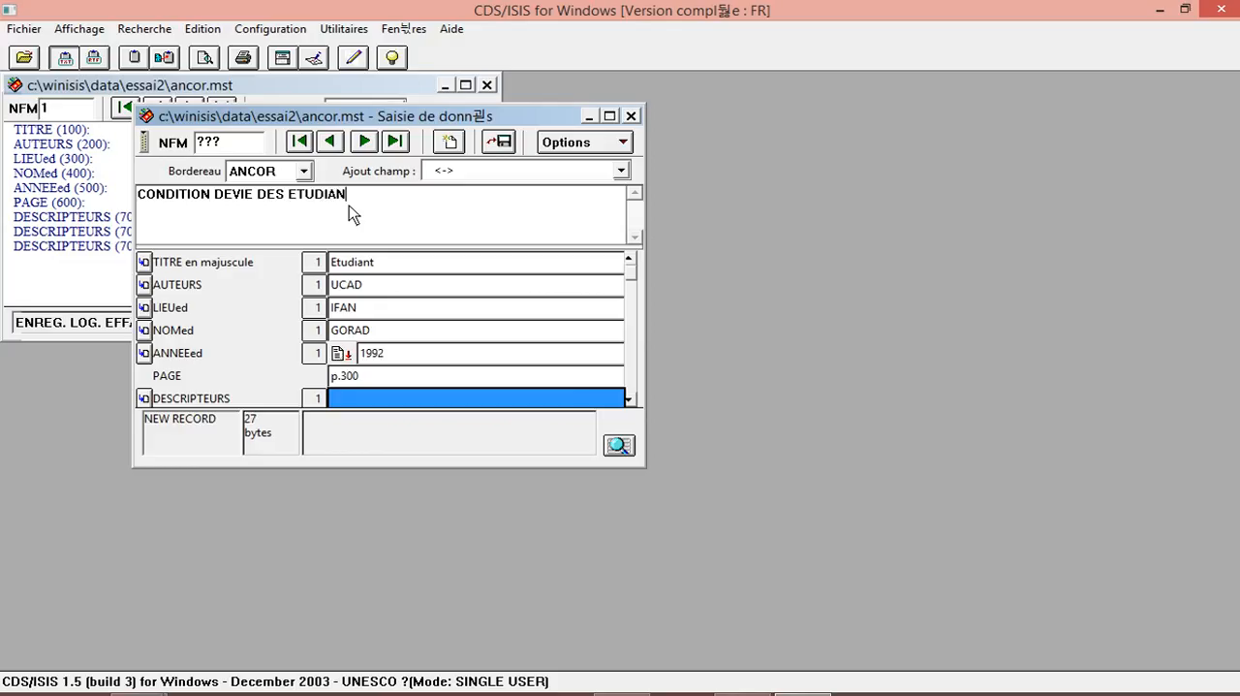
text(TS)
key(Return)
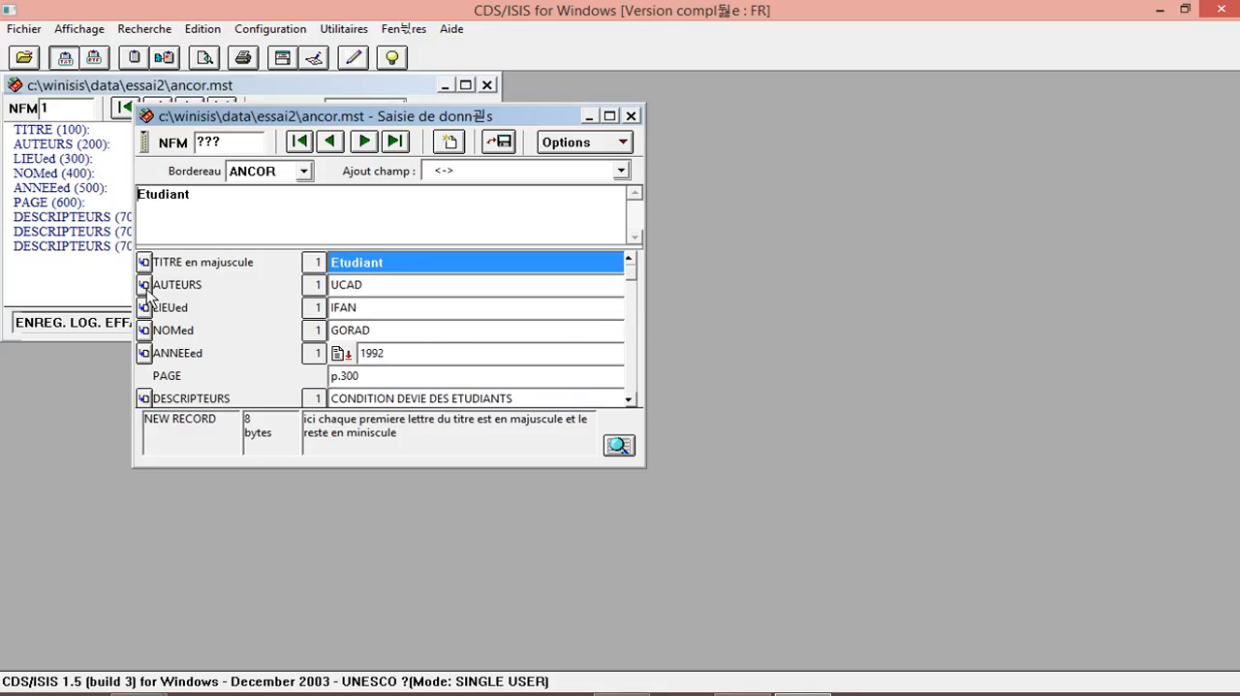
Add a second occurrence of the DESCRIPTEURS field containing BOURSES.
click(144, 398)
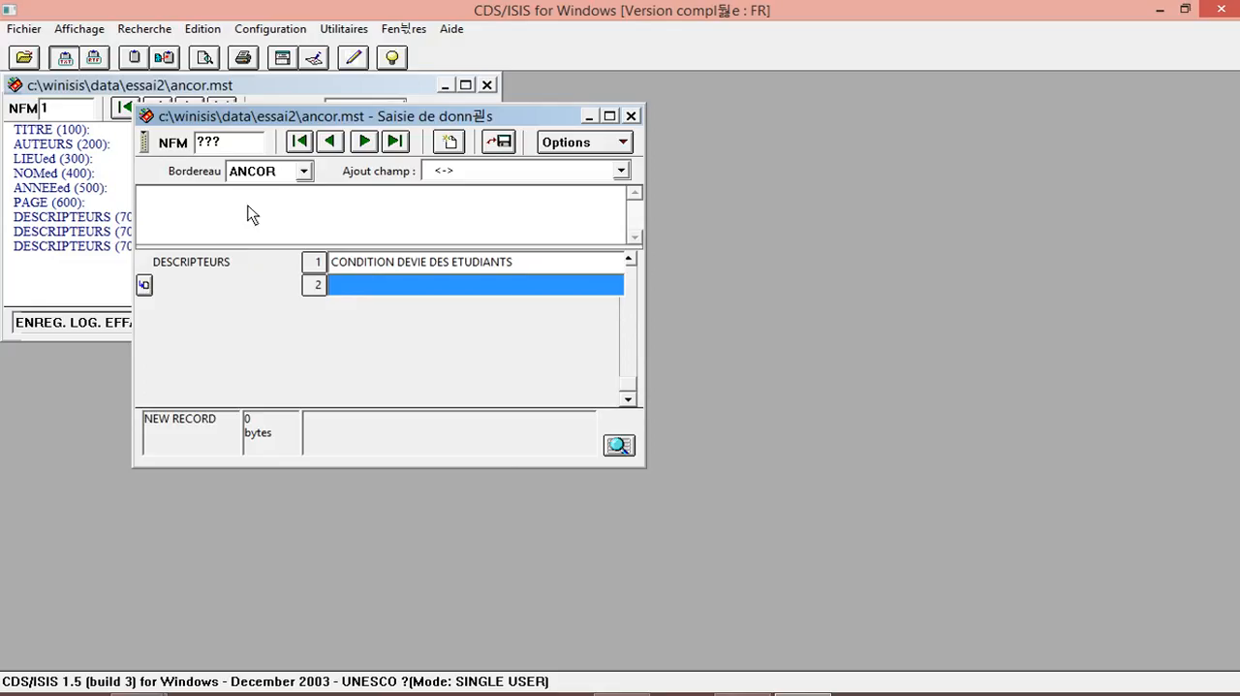
text(BOURSES)
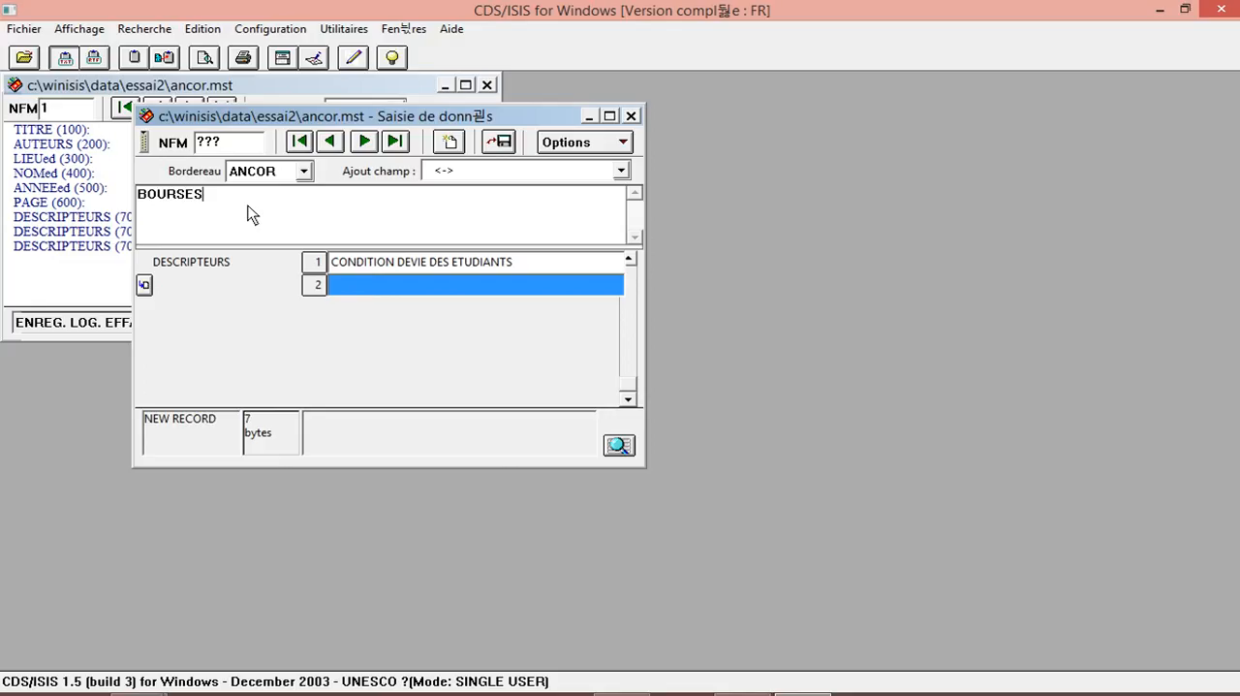
key(Return)
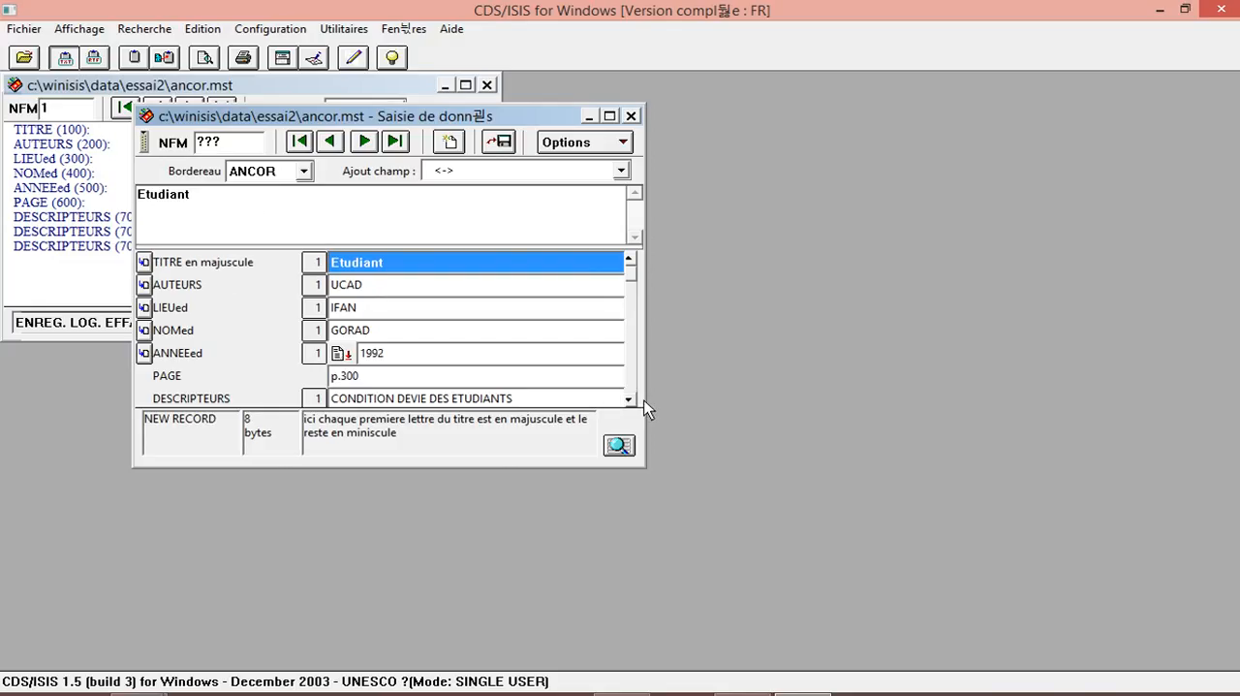
Add a third occurrence of the DESCRIPTEURS field containing COUD.
click(633, 399)
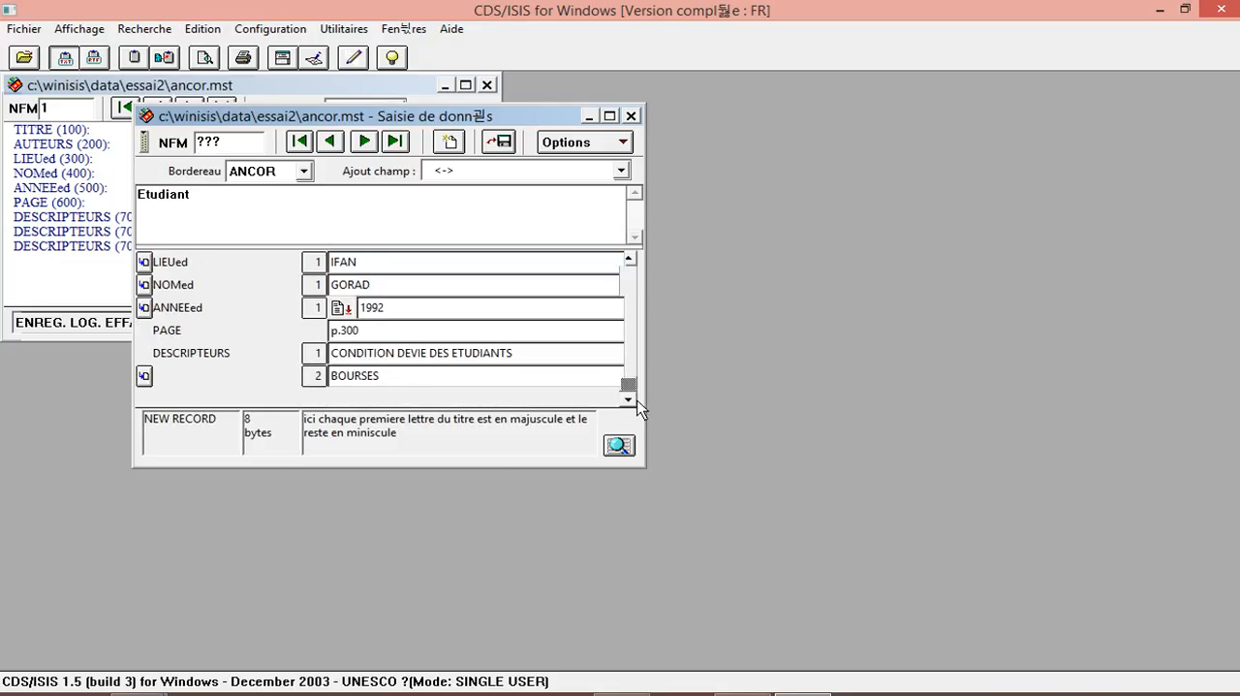
click(145, 377)
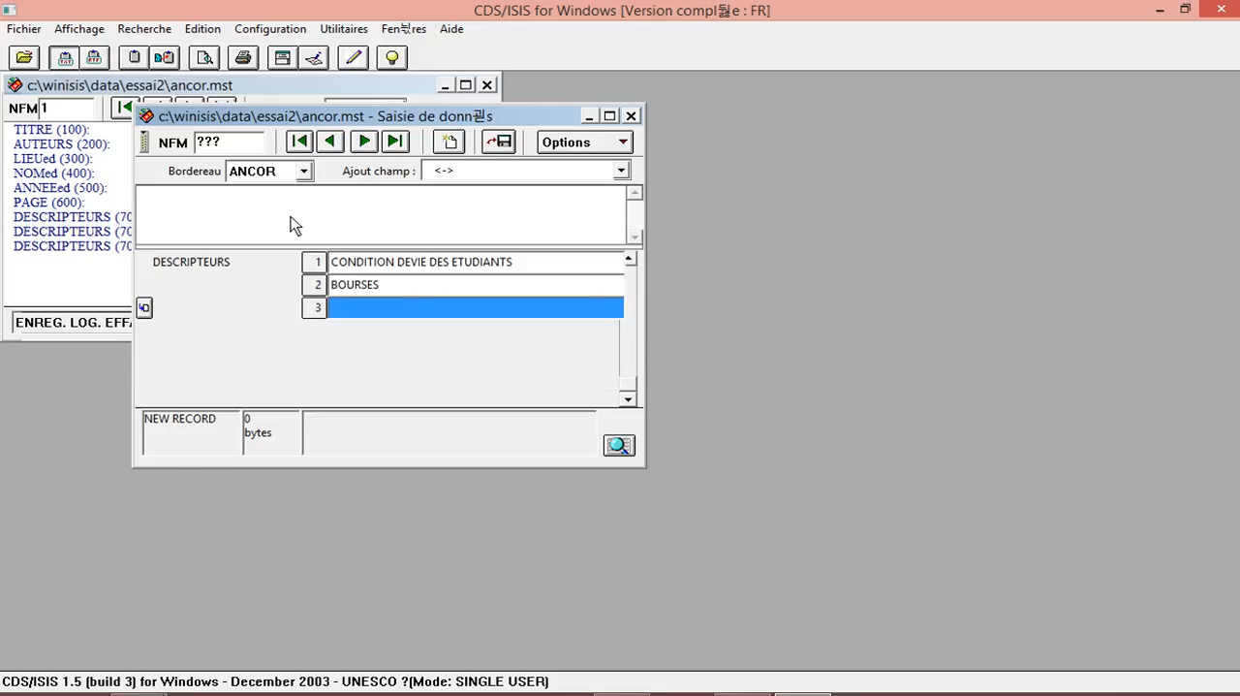
text(COUD)
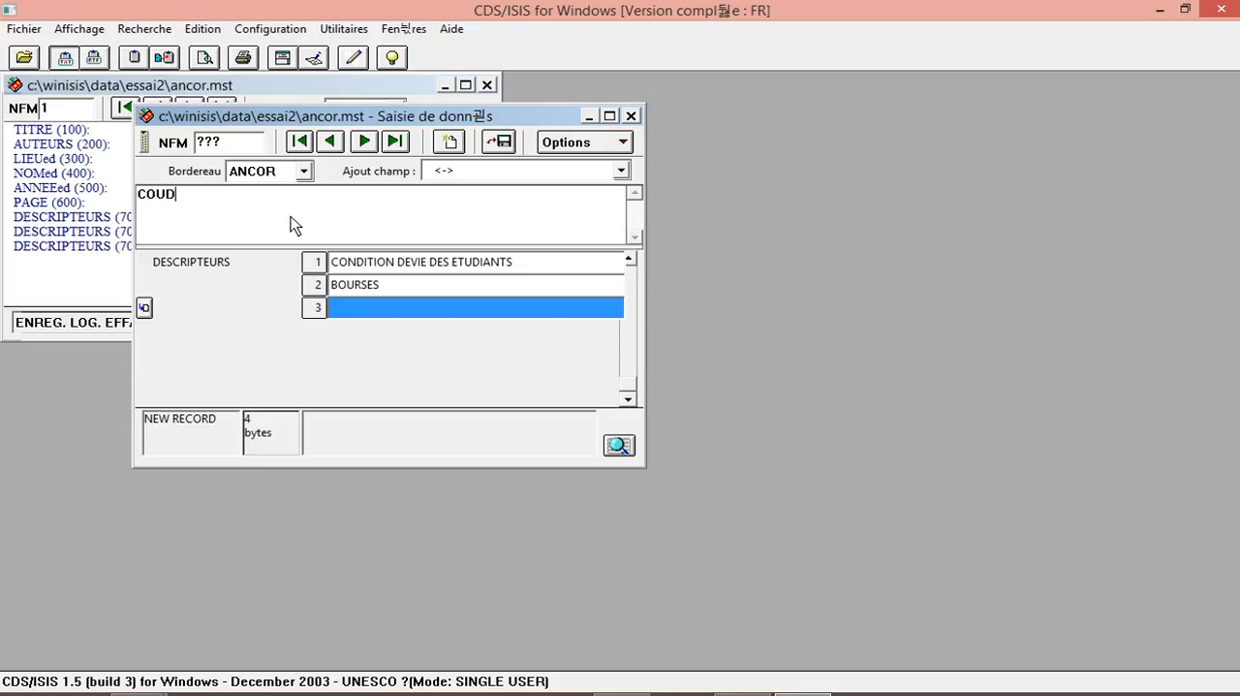
key(Return)
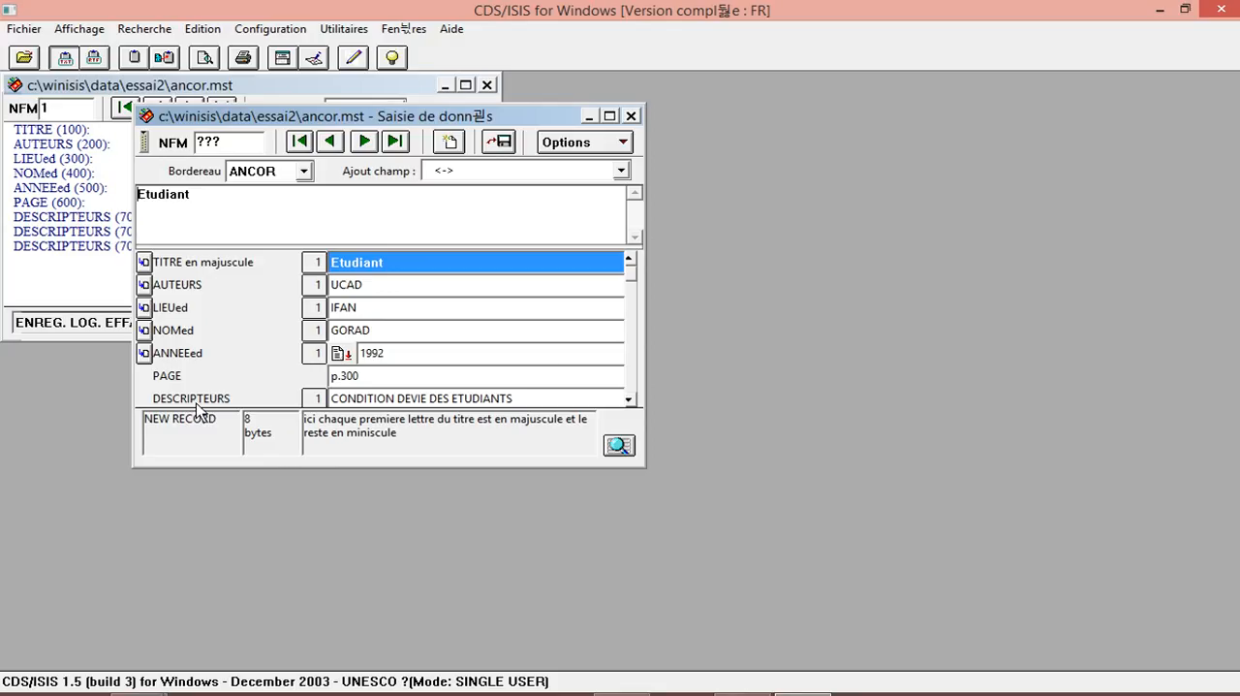
Save the record to disk and move the data entry window aside temporarily to check the record in the database window.
click(629, 398)
click(629, 399)
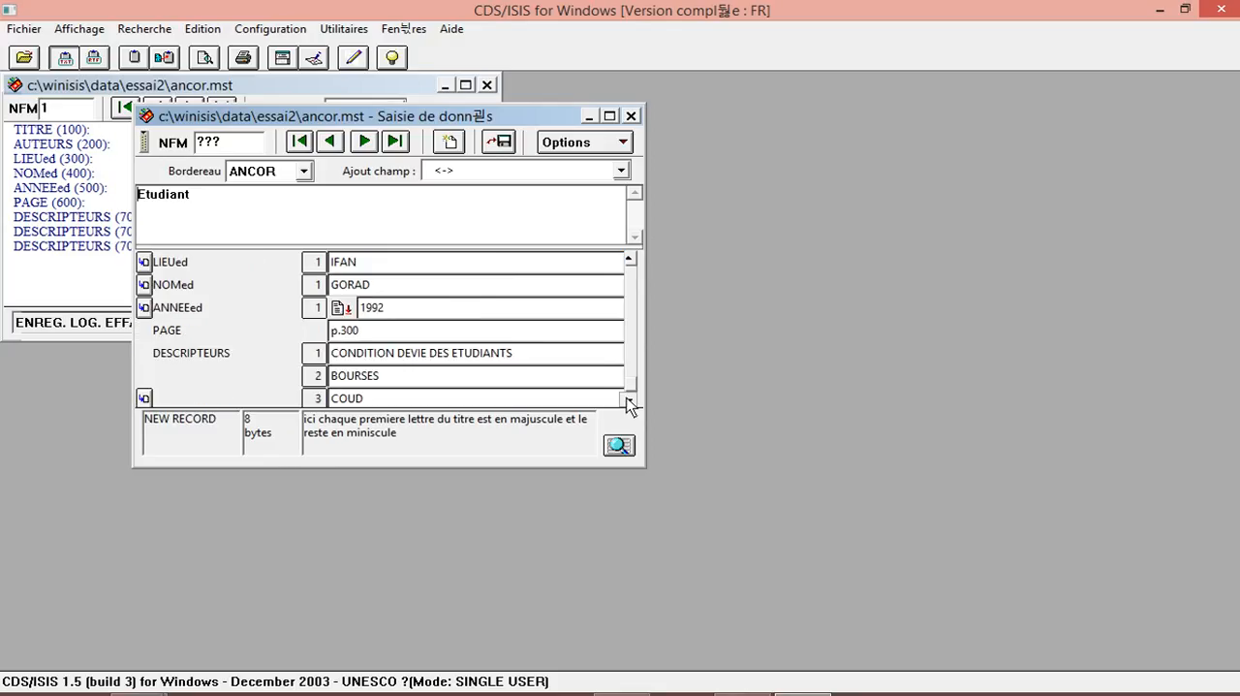
click(630, 399)
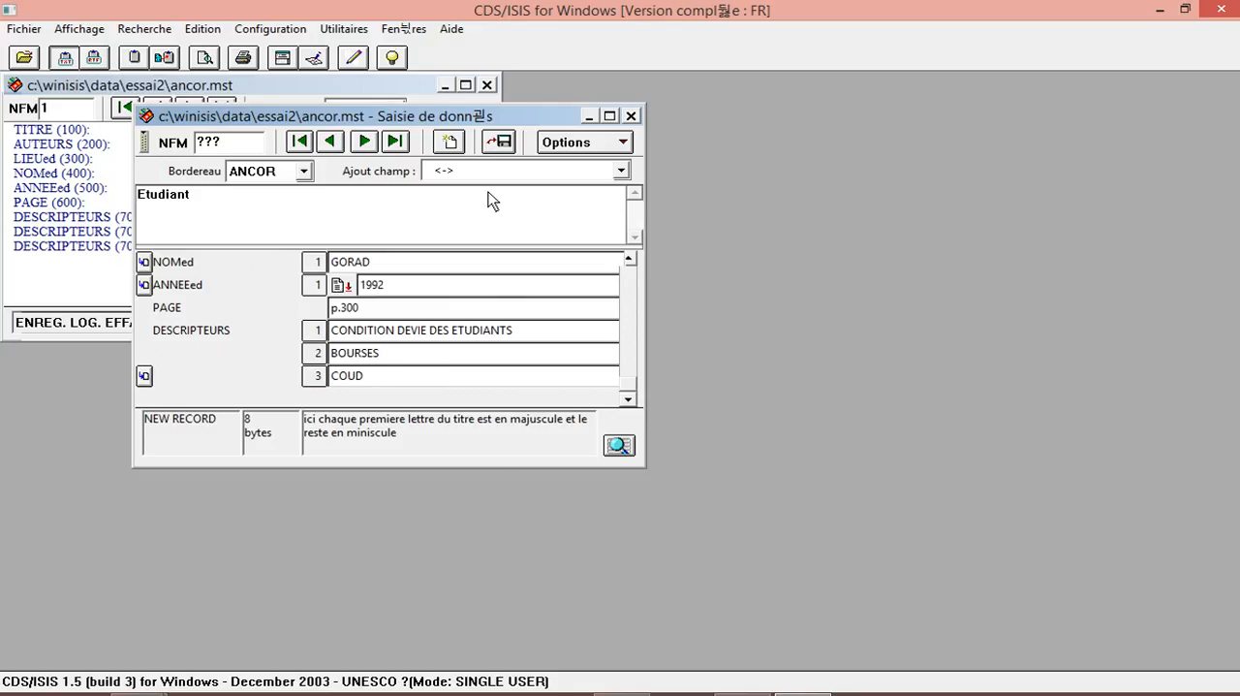
click(502, 142)
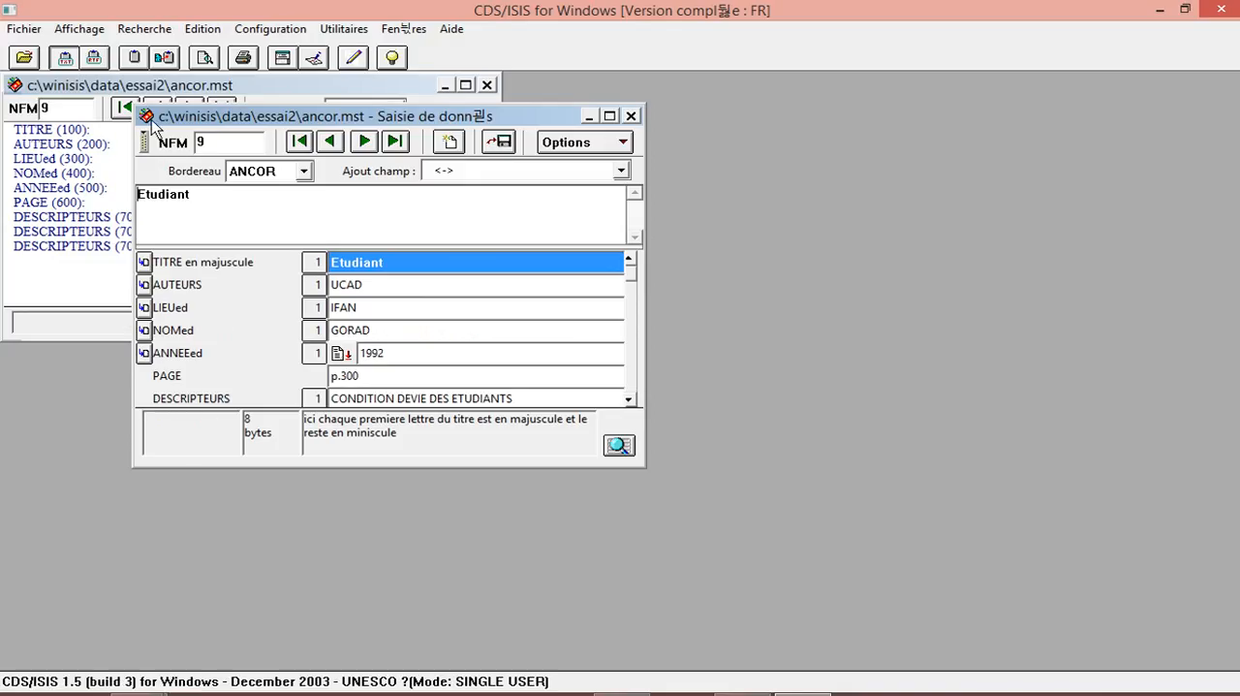
drag(161, 116, 446, 155)
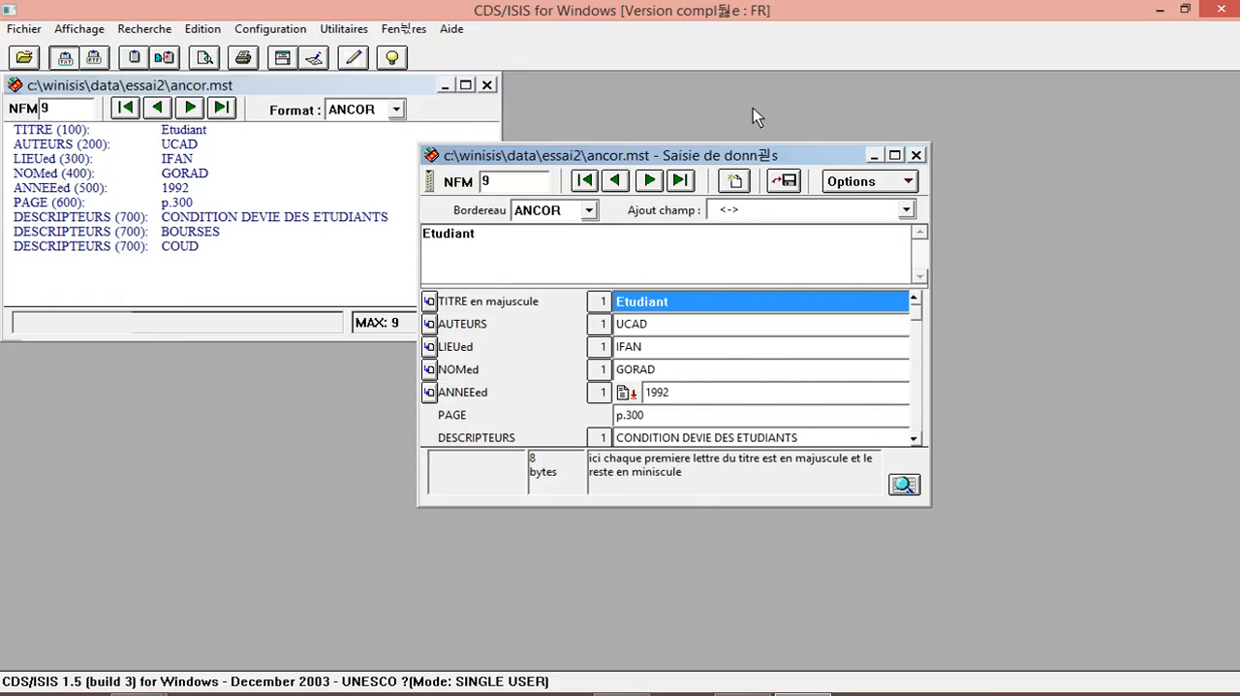
drag(721, 154, 440, 89)
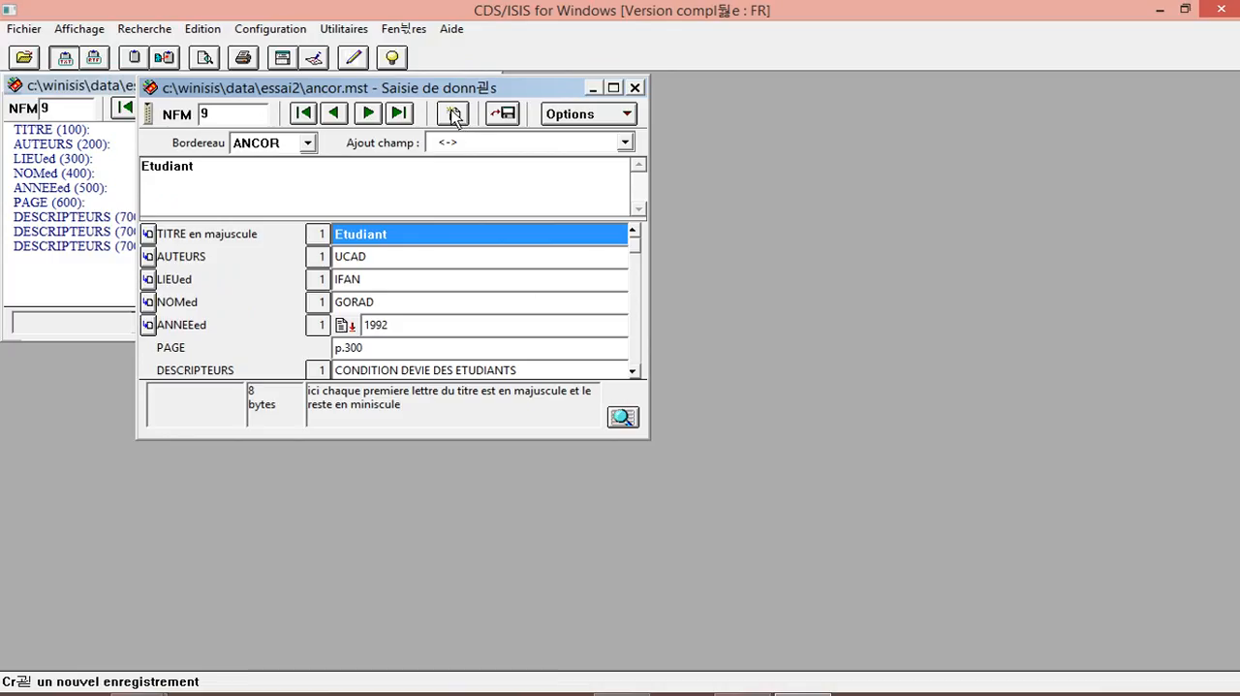
Create a new blank record in the ancor data entry window.
click(573, 116)
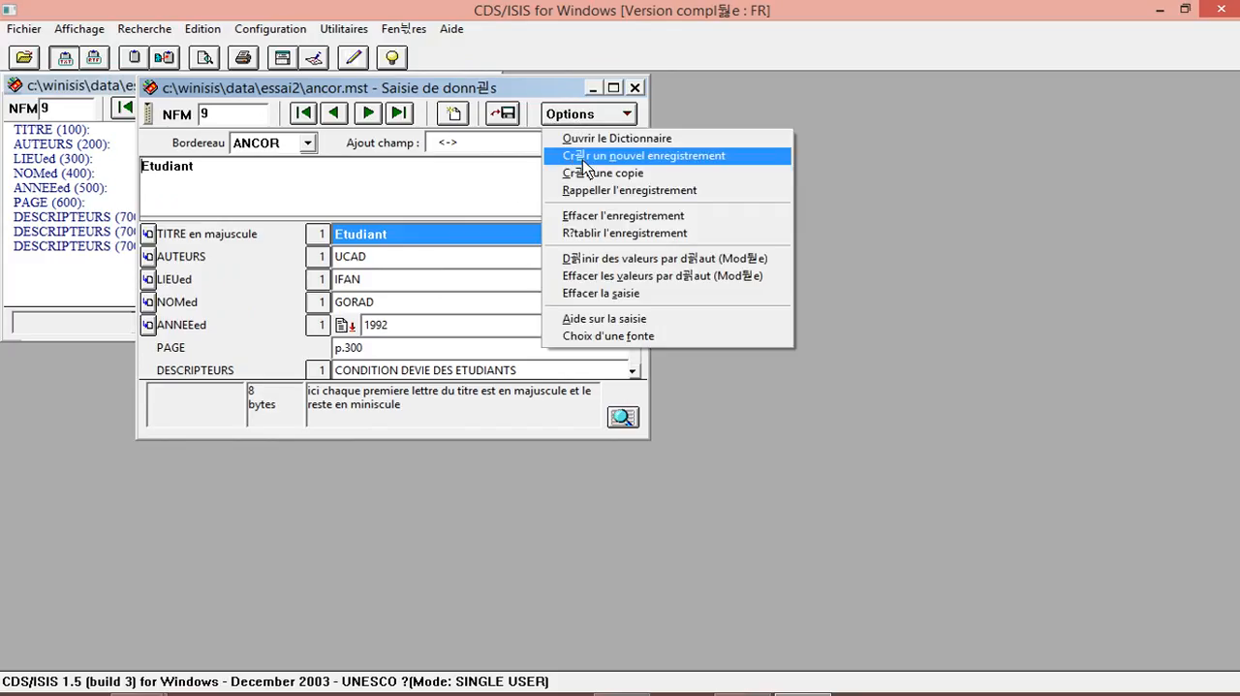
click(587, 156)
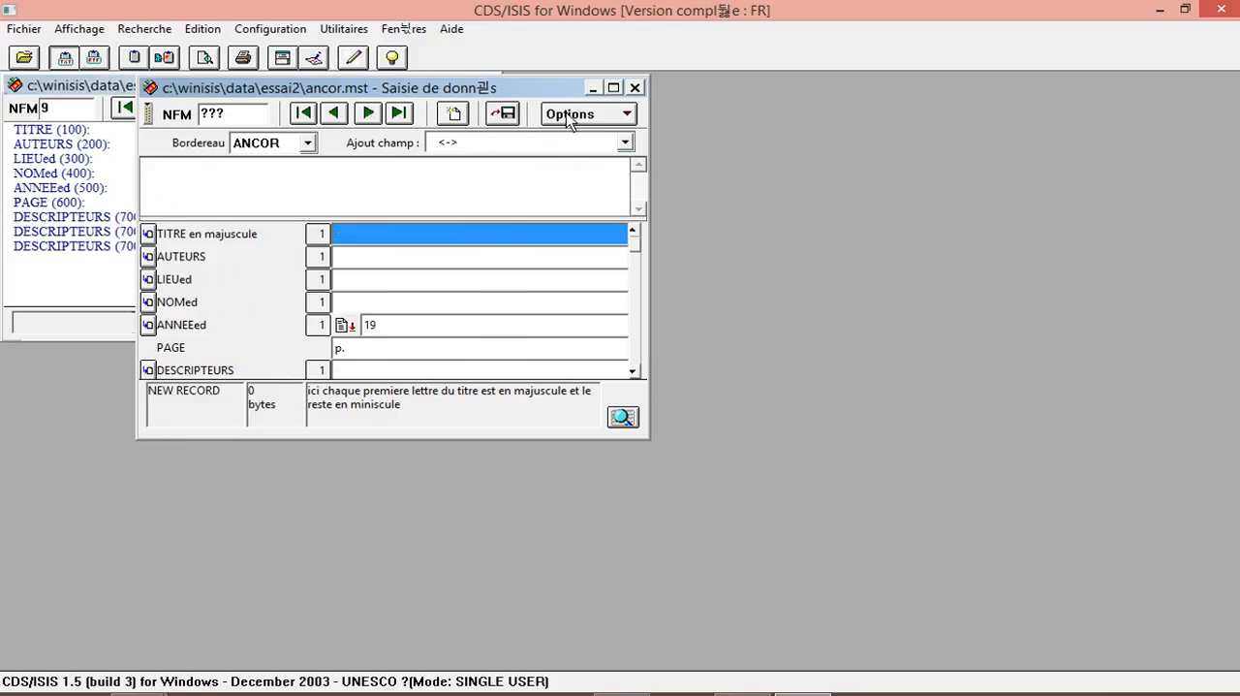
click(570, 114)
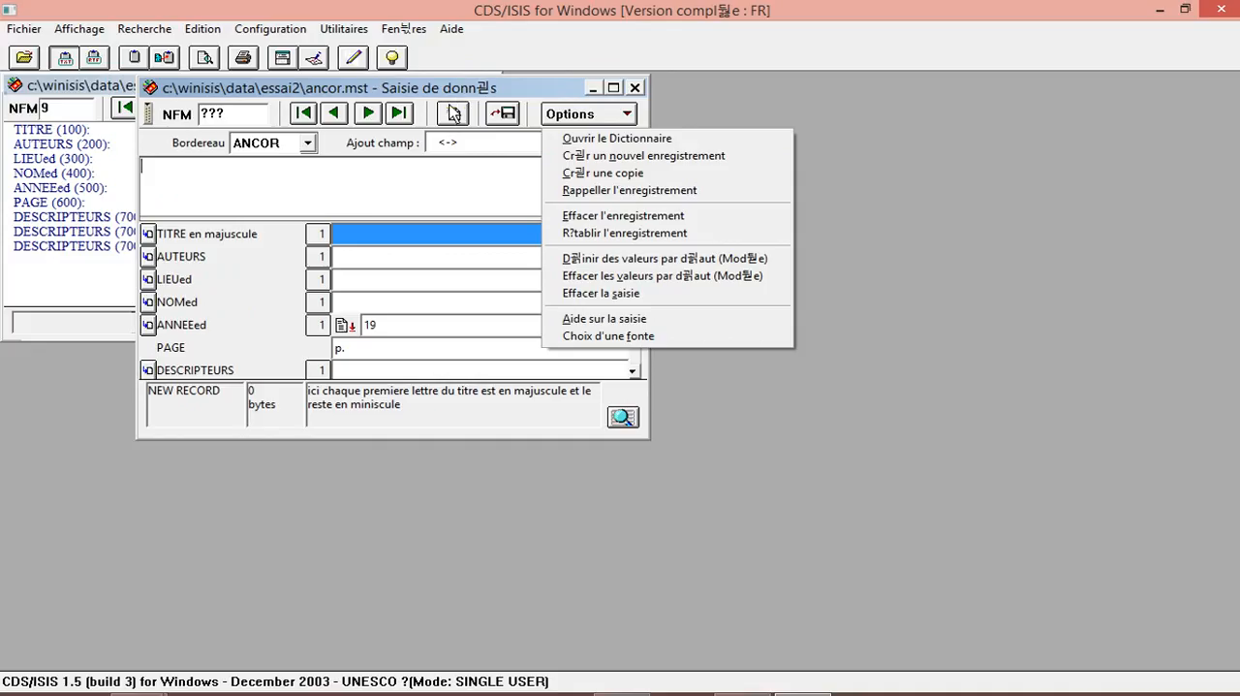
click(454, 114)
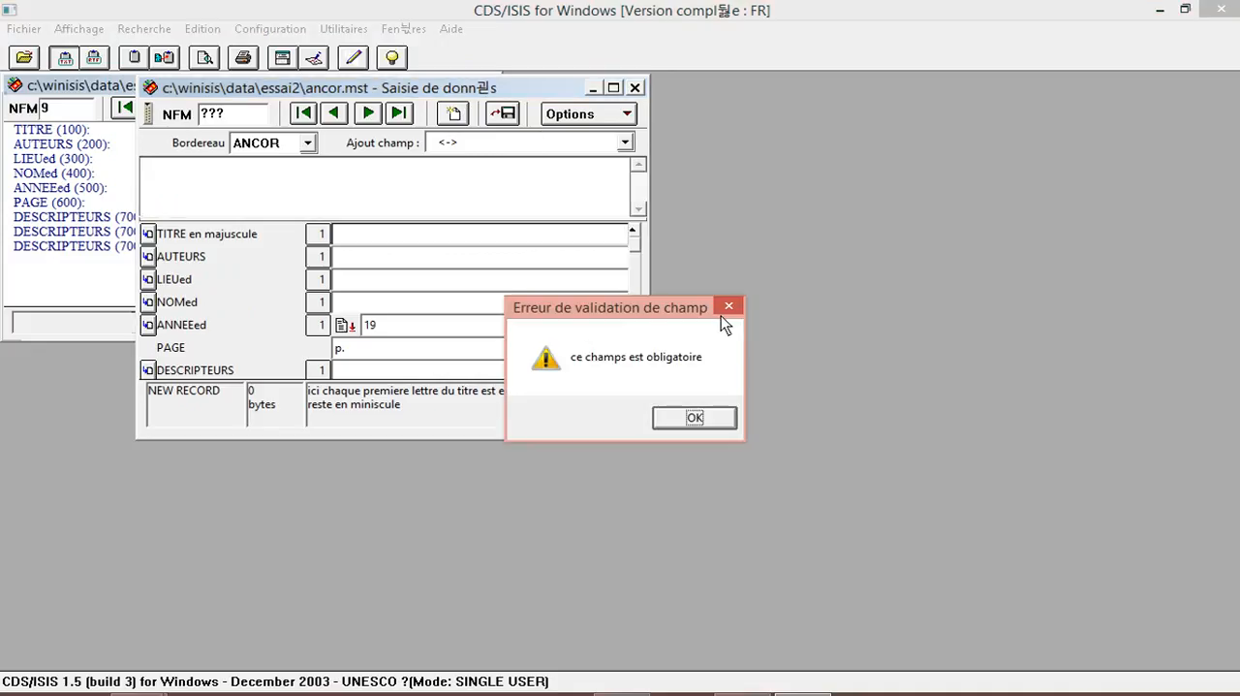
click(728, 307)
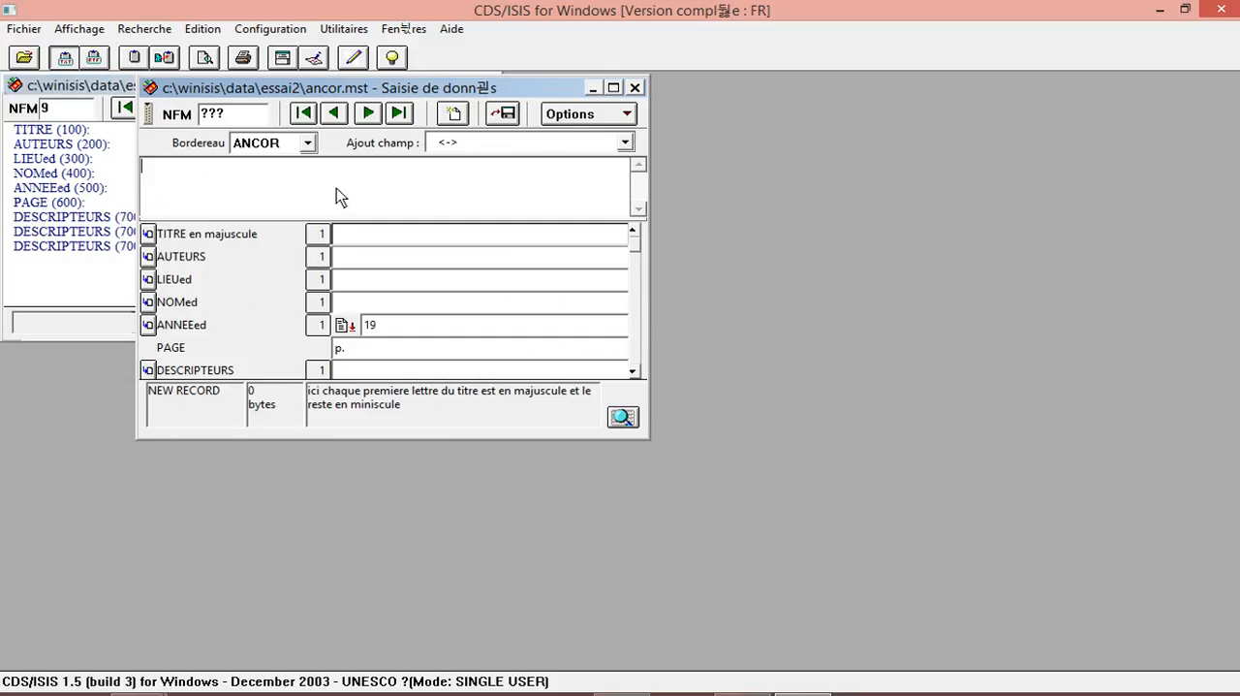
Fill in the new record's title with GGOIUH, AUTEURS with GIUOBG, LIEUed with GIUOGB and NOMed with GUBG.
text(GGOIUH)
key(Return)
text(GIUOBG)
key(Return)
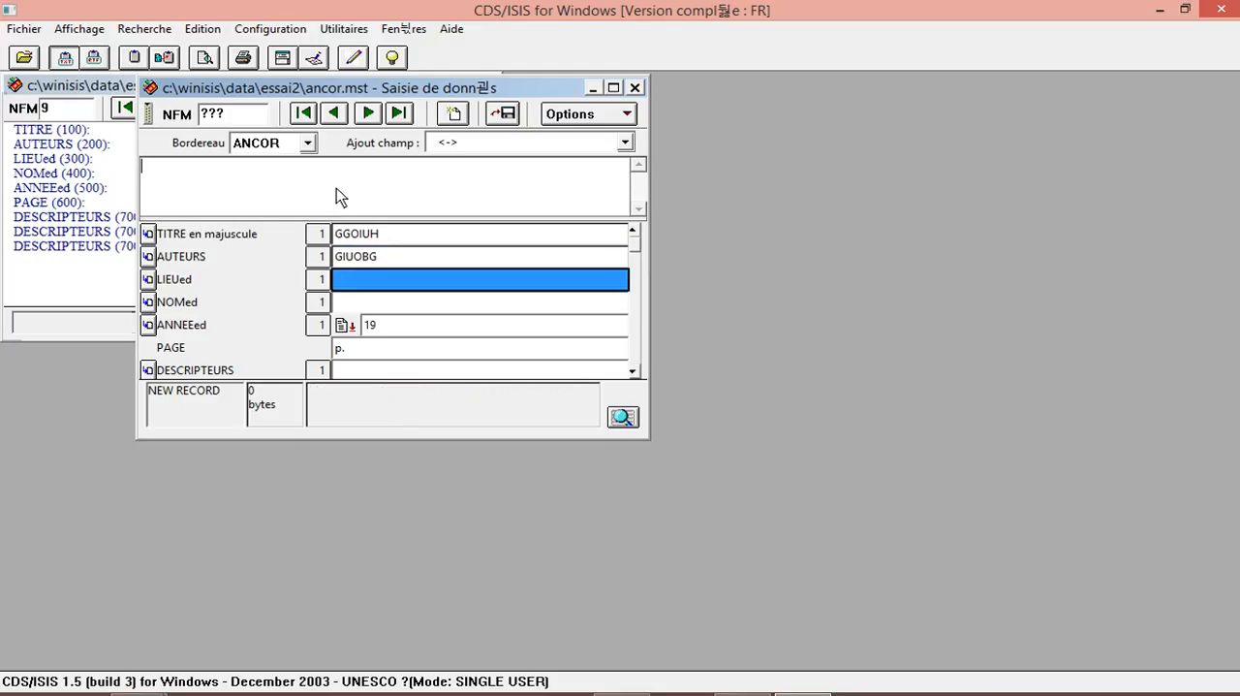
text(GIUOGB)
key(Return)
text(GUBG)
key(Return)
Set the ANNEEed field to VUV19 and the PAGE field to VBp., and try to leave DESCRIPTEURS empty.
text(VUV19)
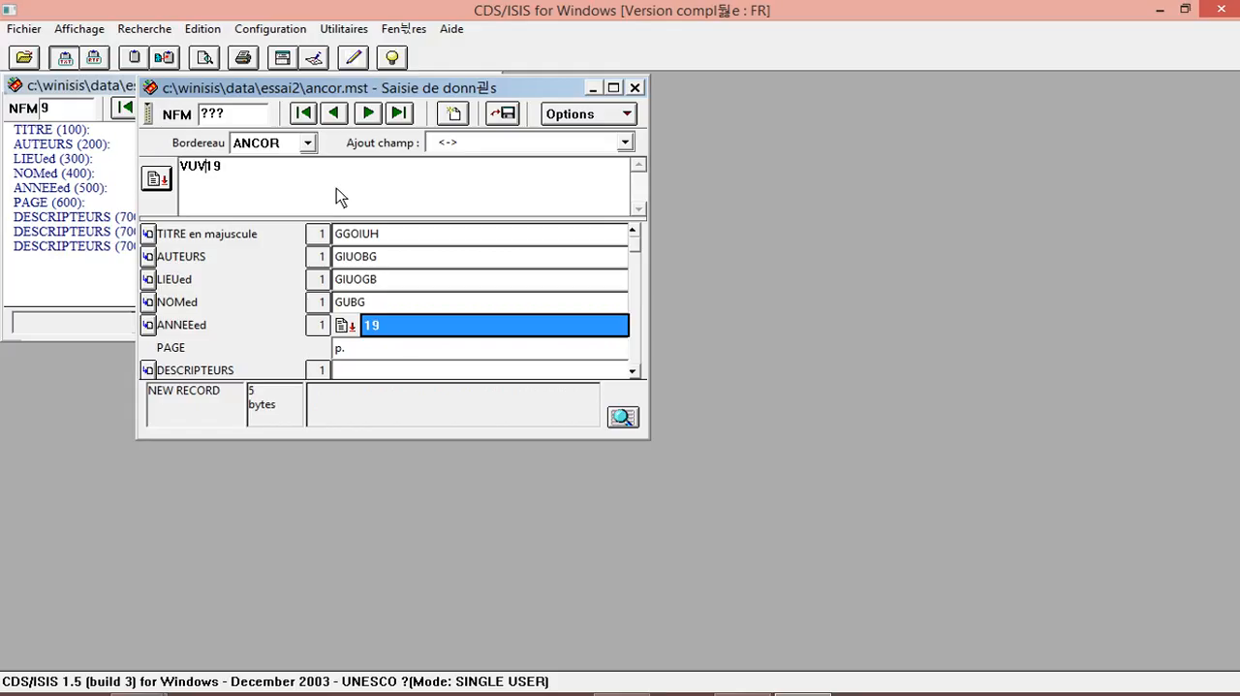
key(Return)
text(VB)
key(Return)
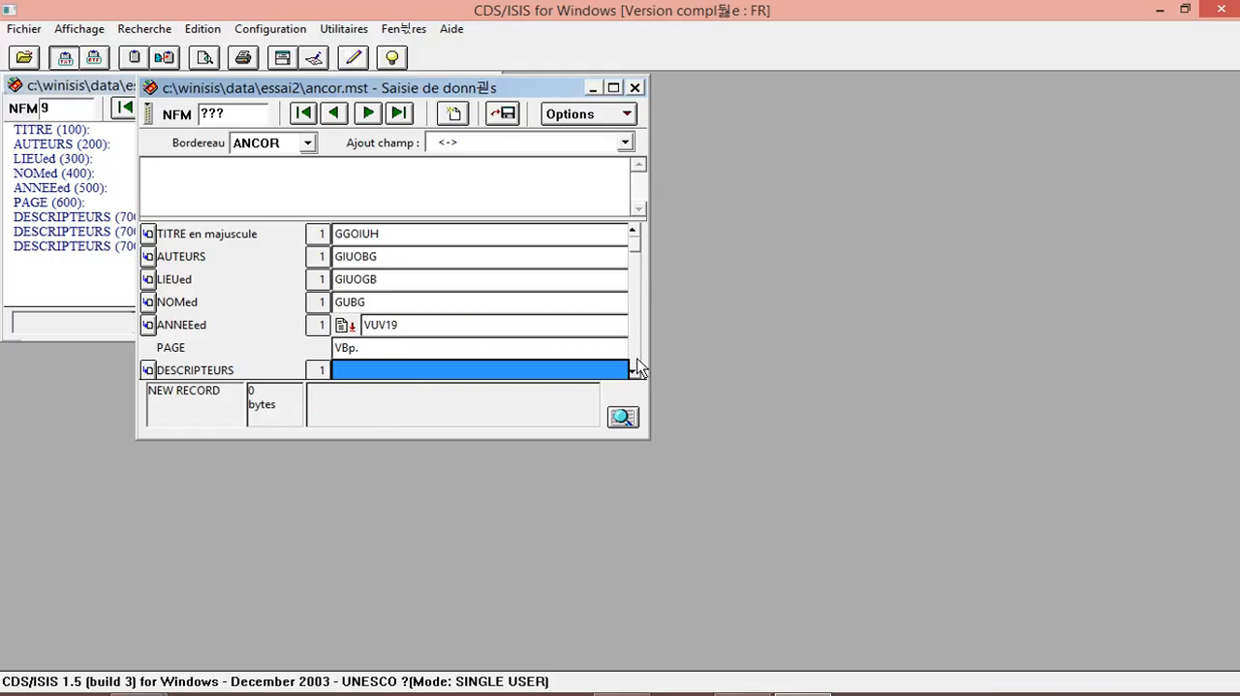
key(Return)
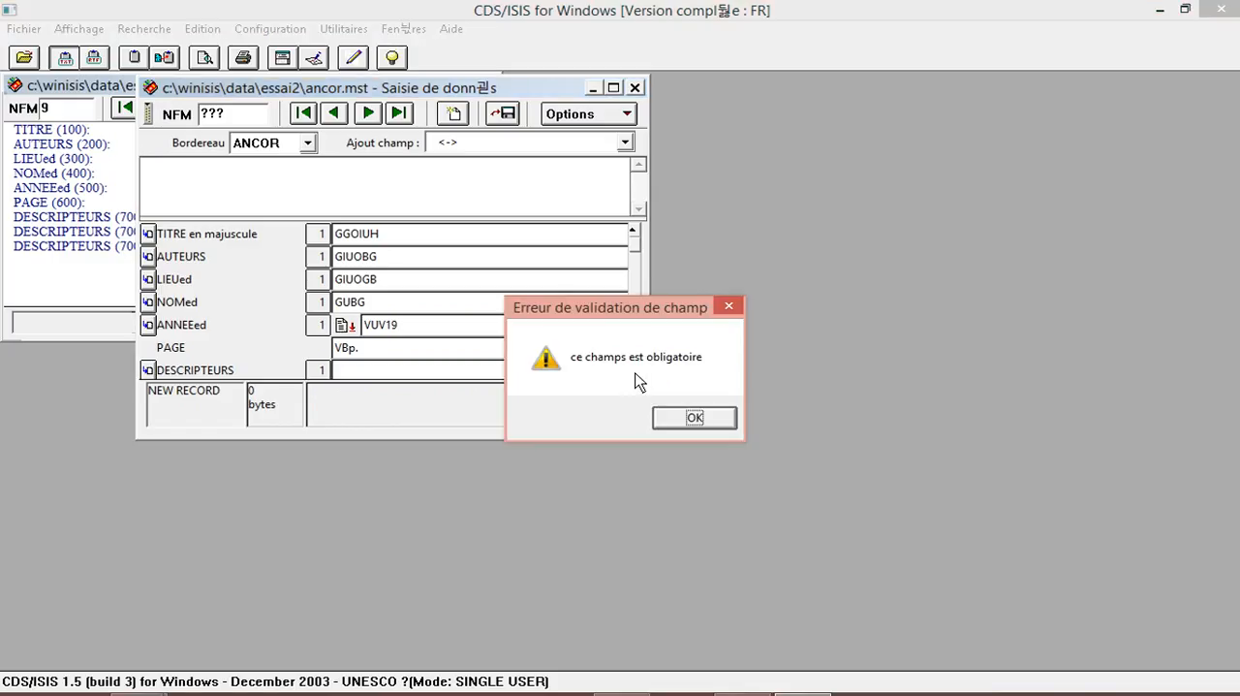
click(729, 306)
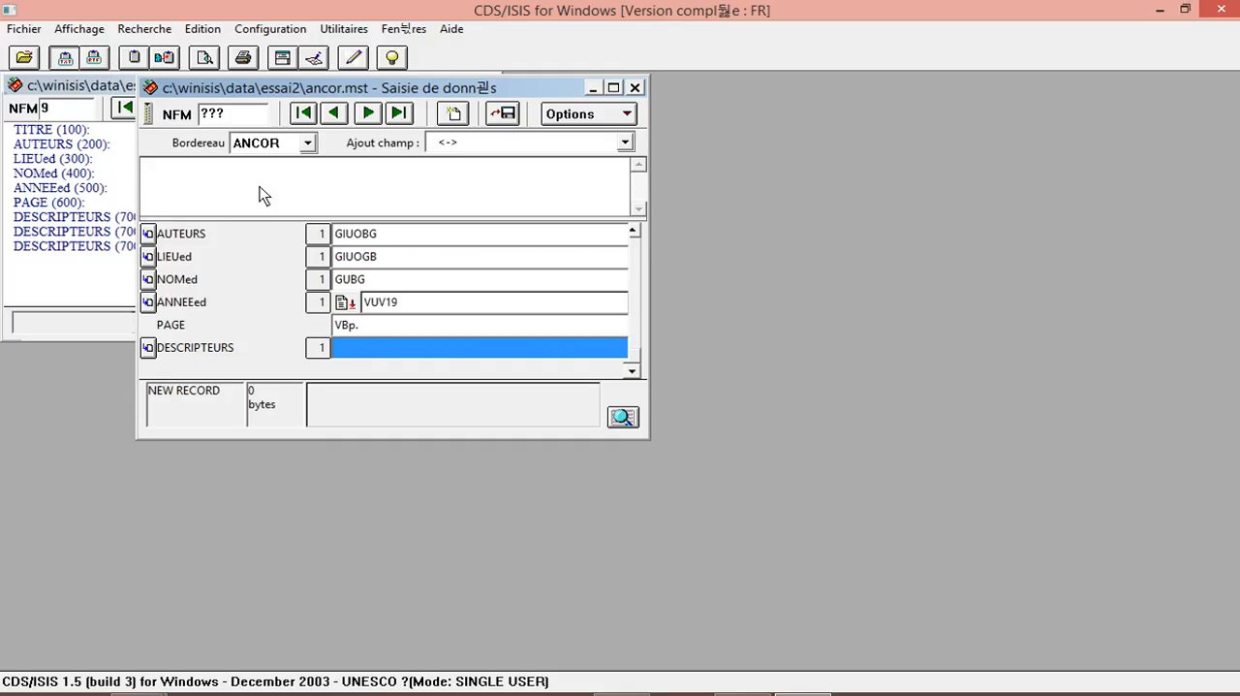
Enter the three descriptors together in DESCRIPTEURS as CBEDG%EJCBEFE%HVRHV and save the record.
text(CBEDG%)
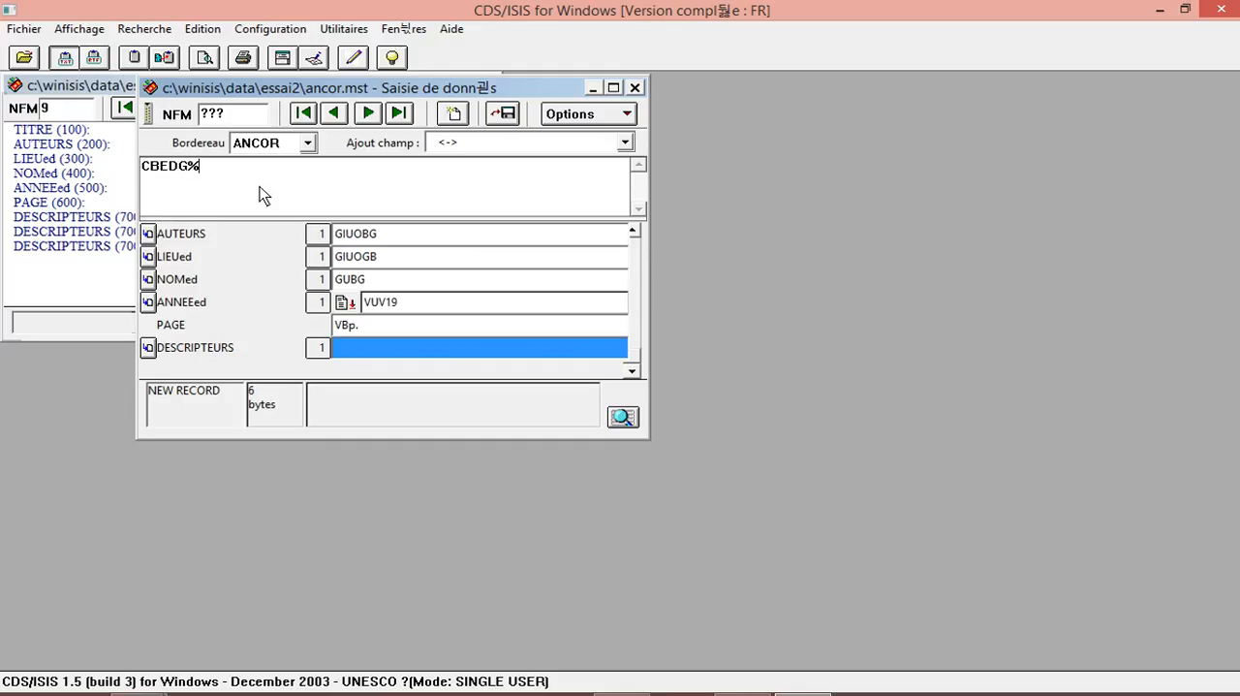
text(EJCBEFE%HVRHV%)
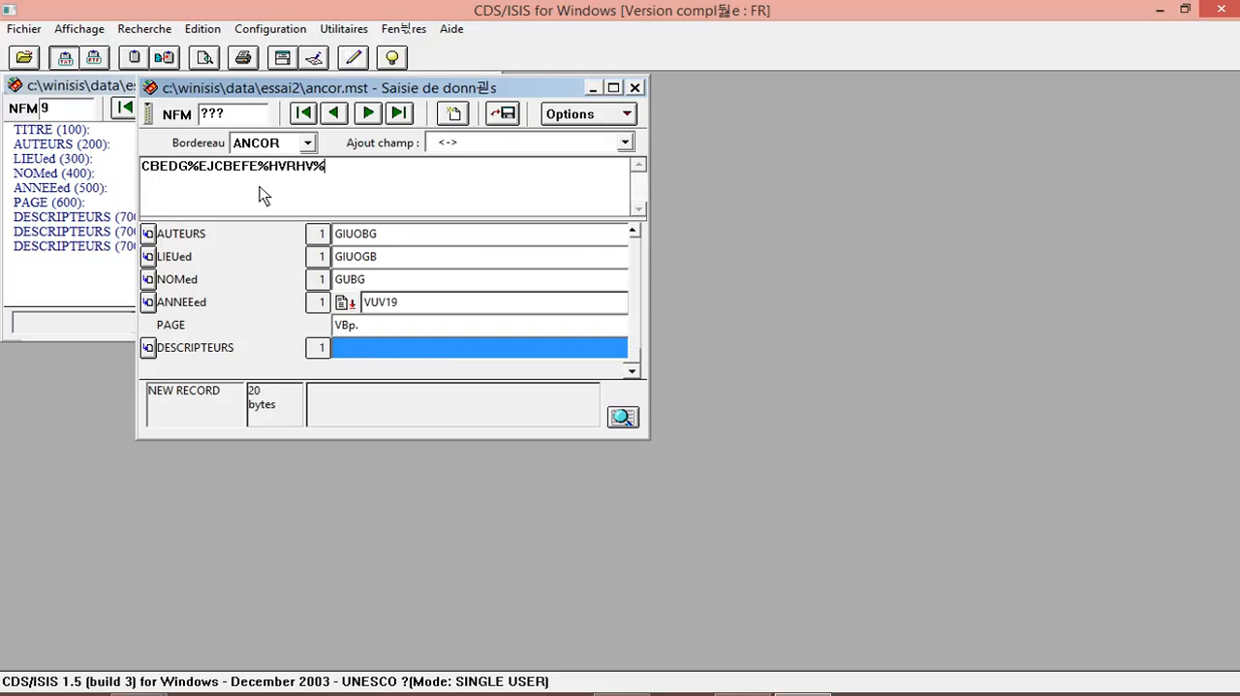
key(Return)
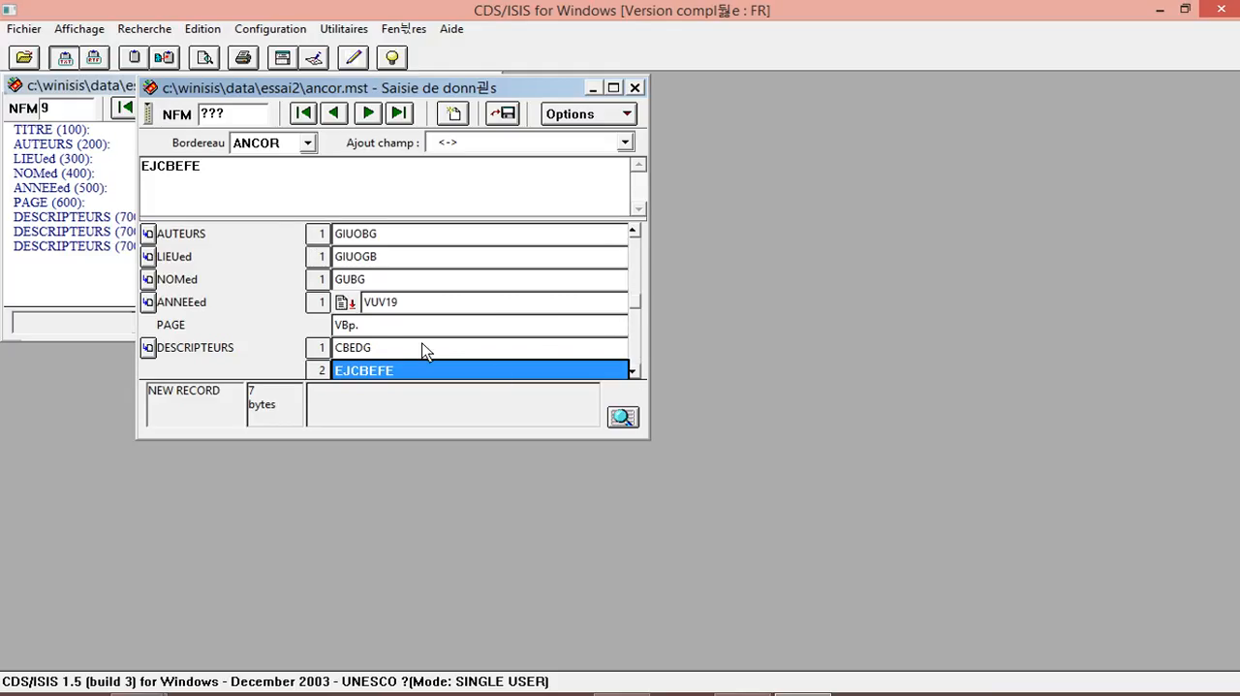
click(632, 372)
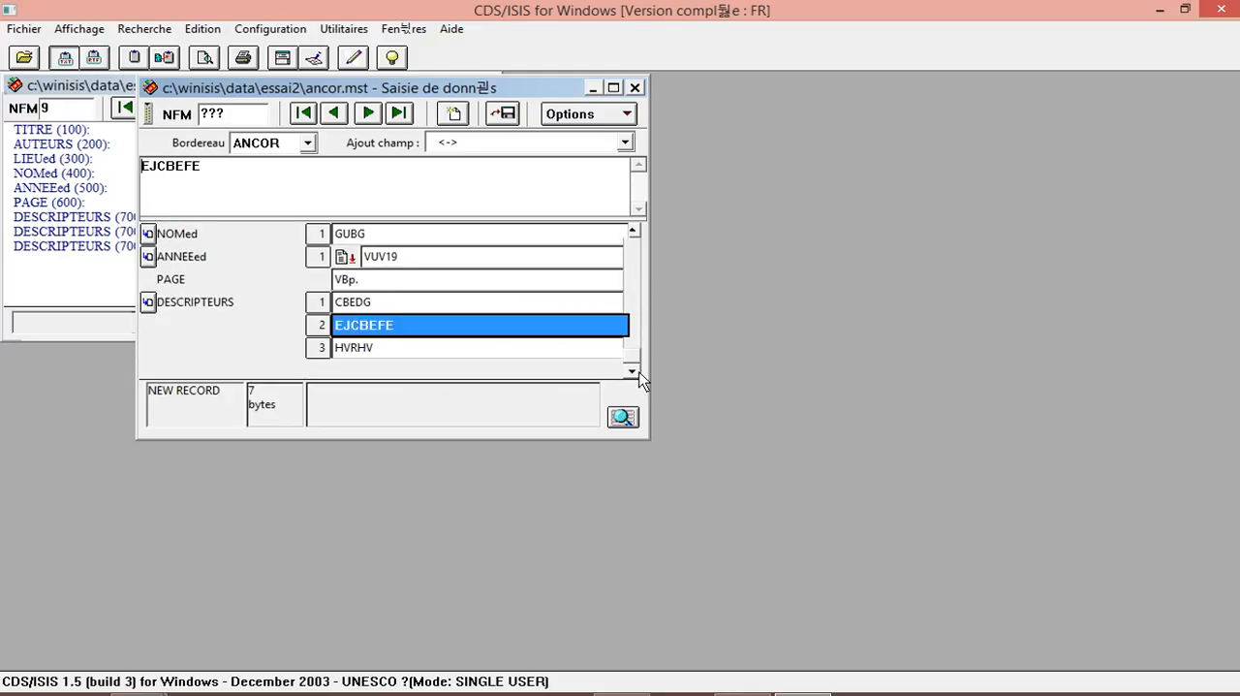
click(365, 344)
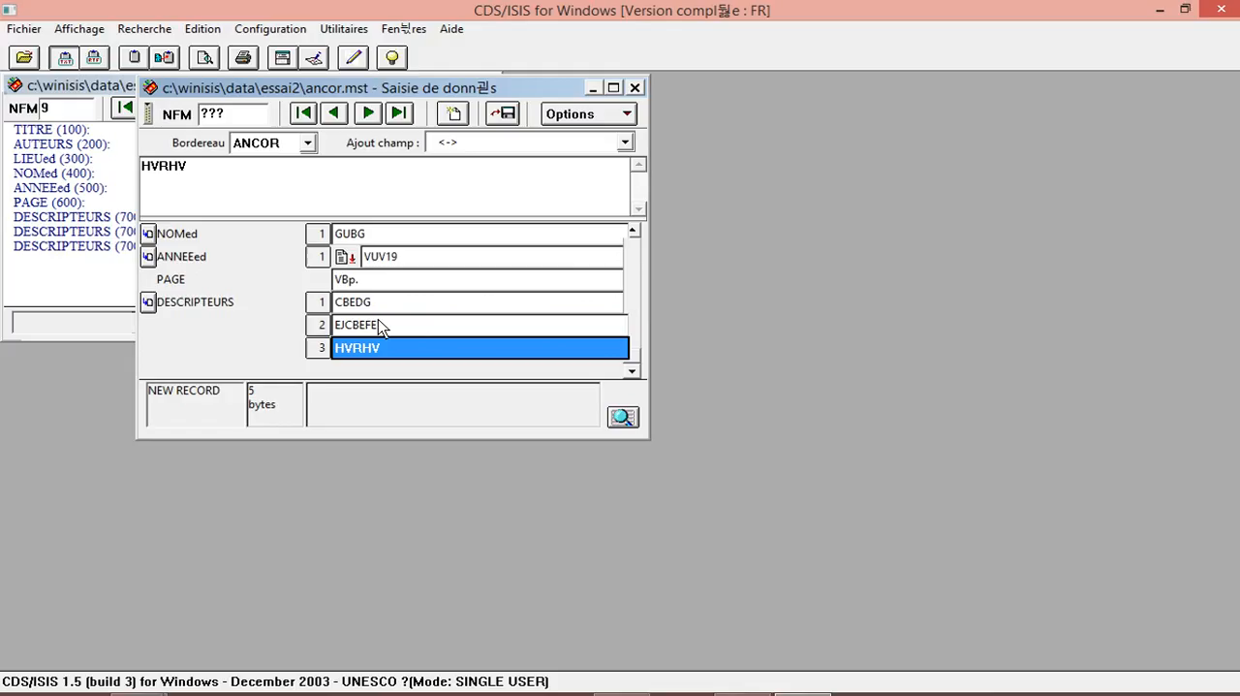
click(503, 116)
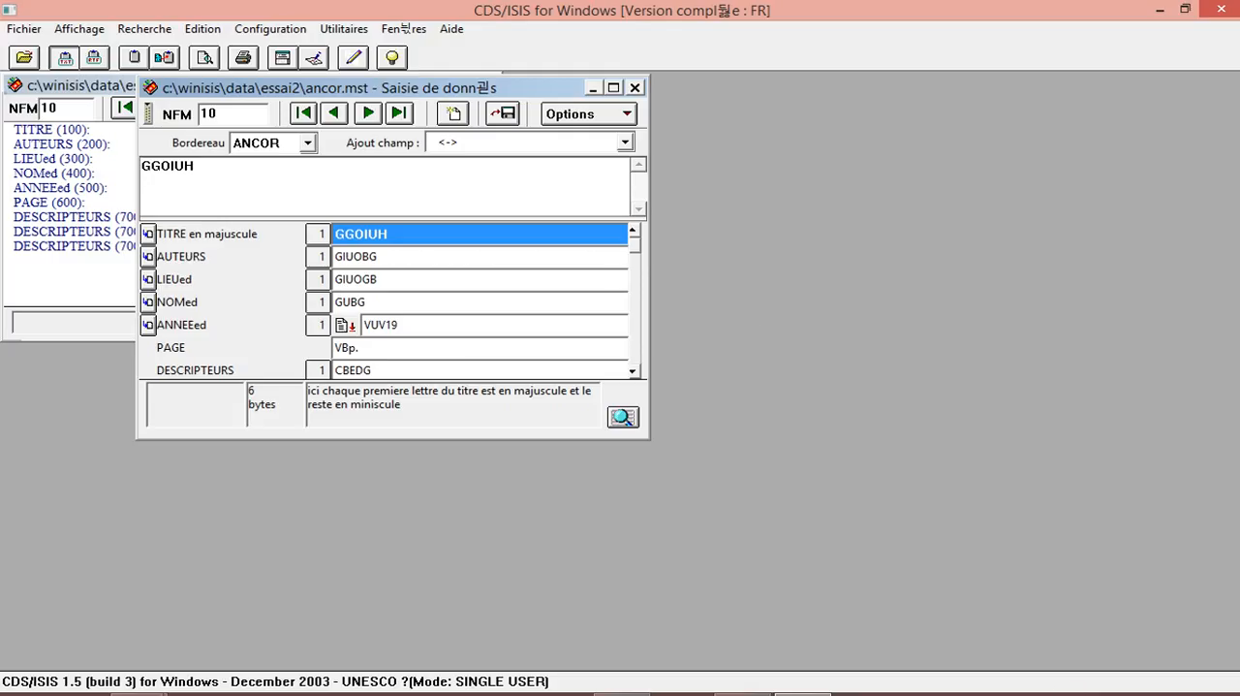
click(1051, 694)
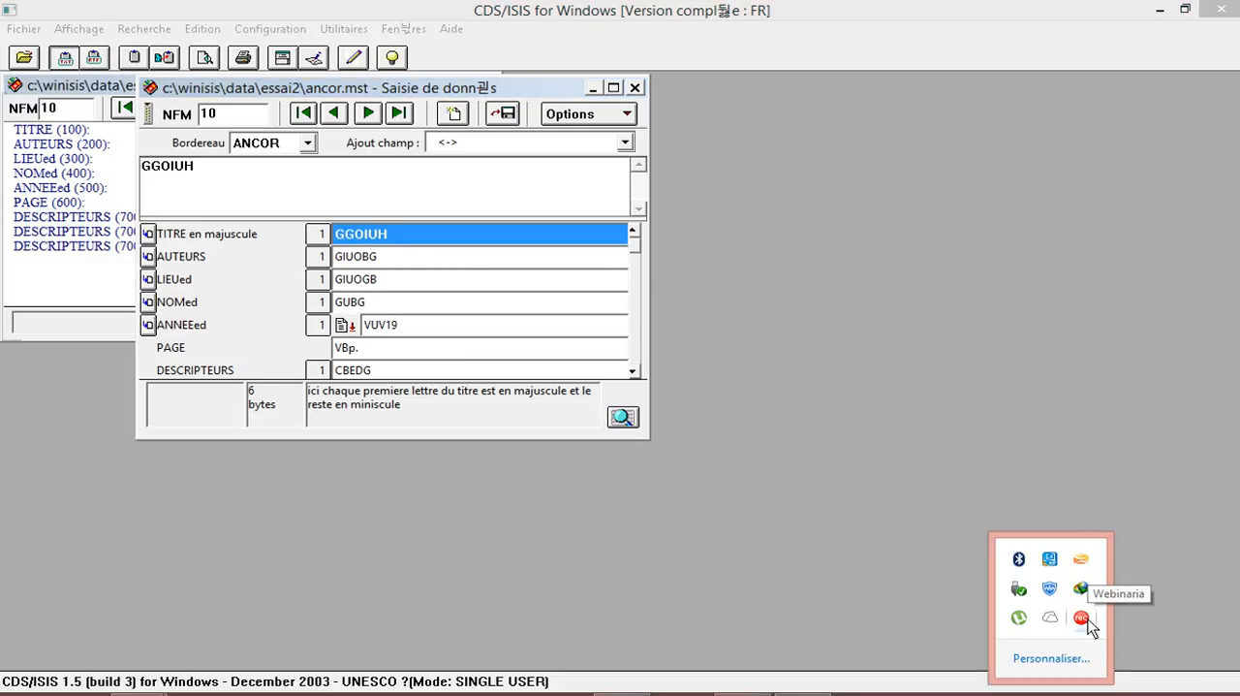
right_click(1086, 618)
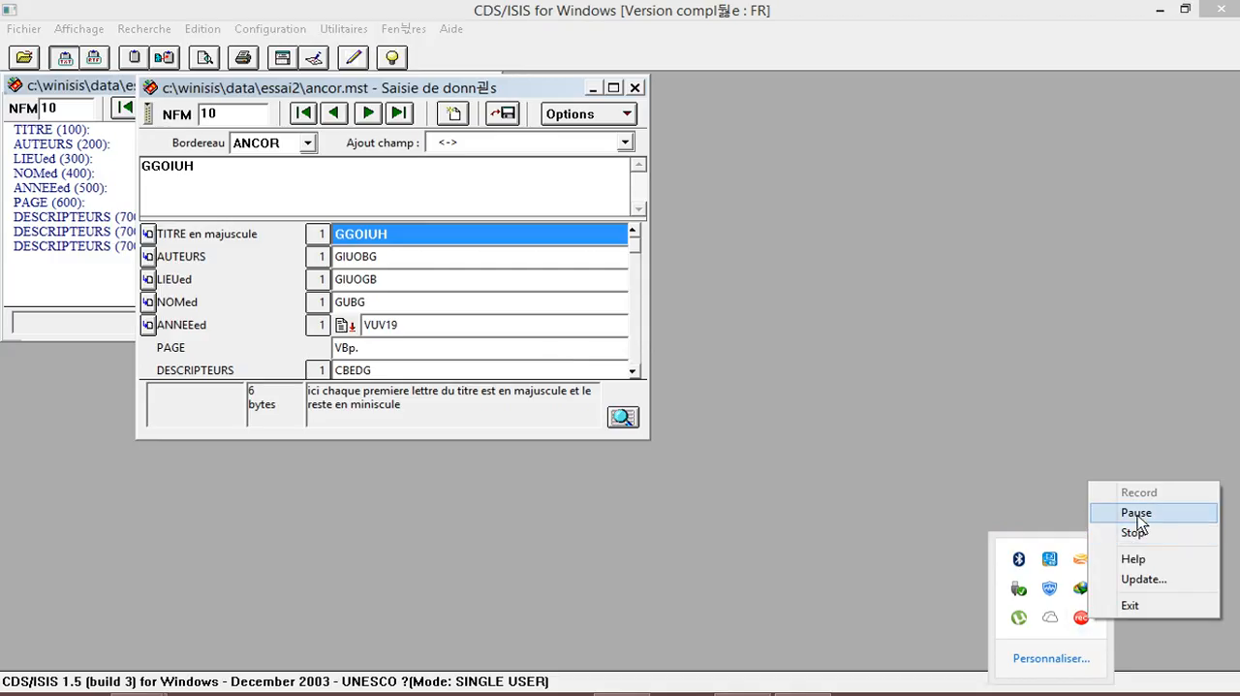